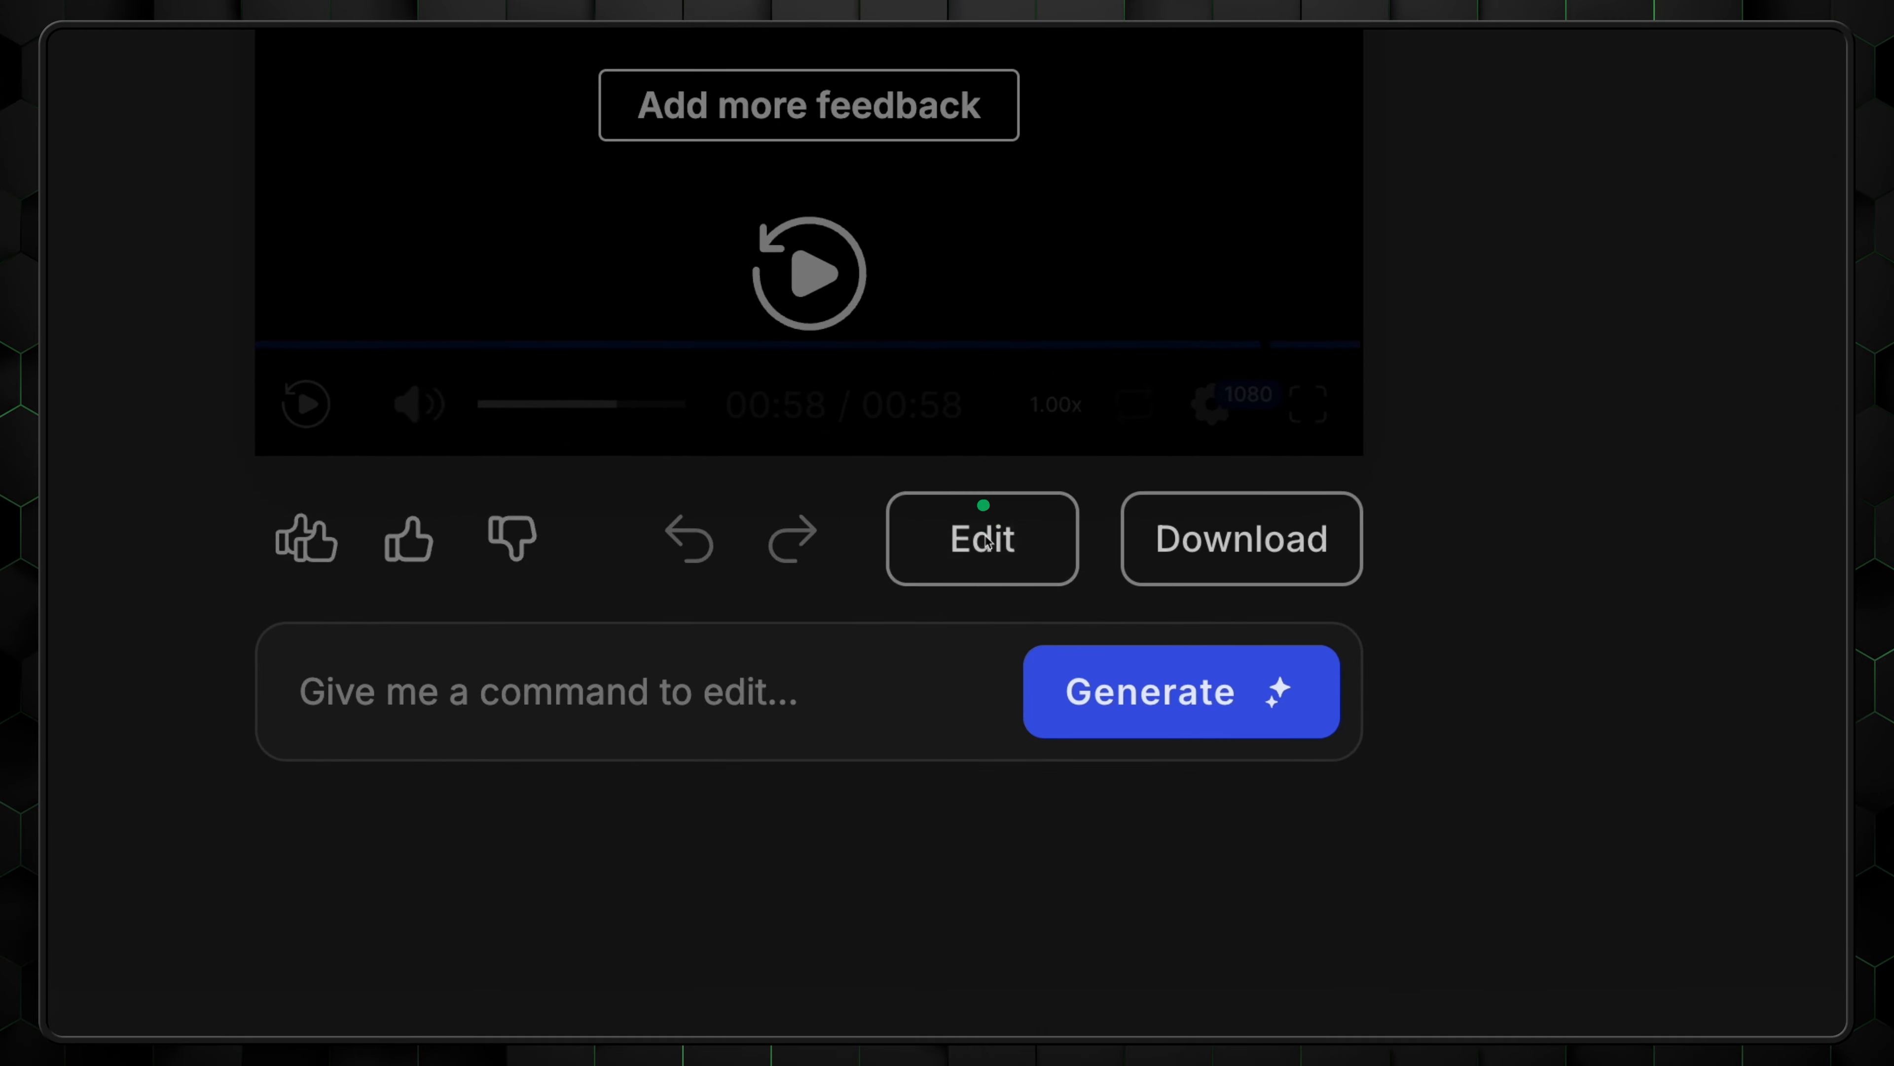
Open the generated video for editing and review the iStock silhouette clip and the background music.
left_click(985, 541)
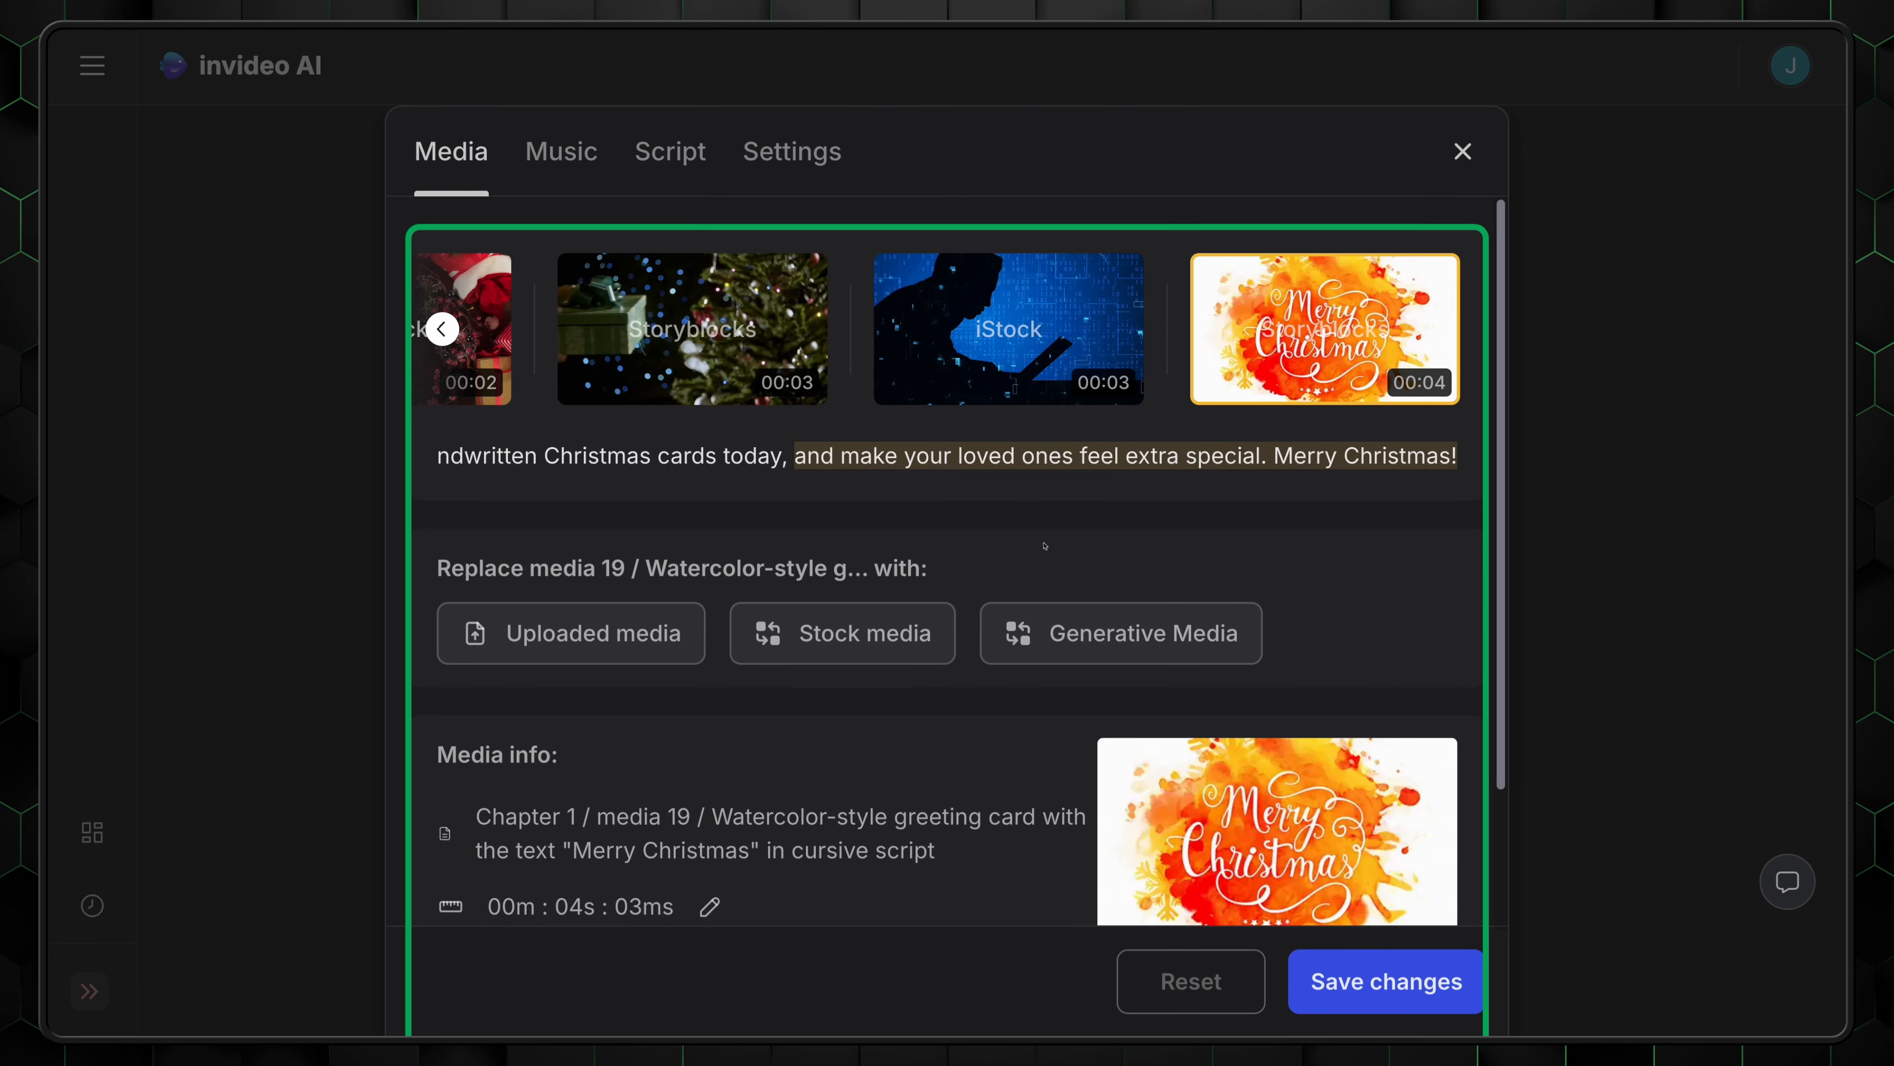
left_click(969, 351)
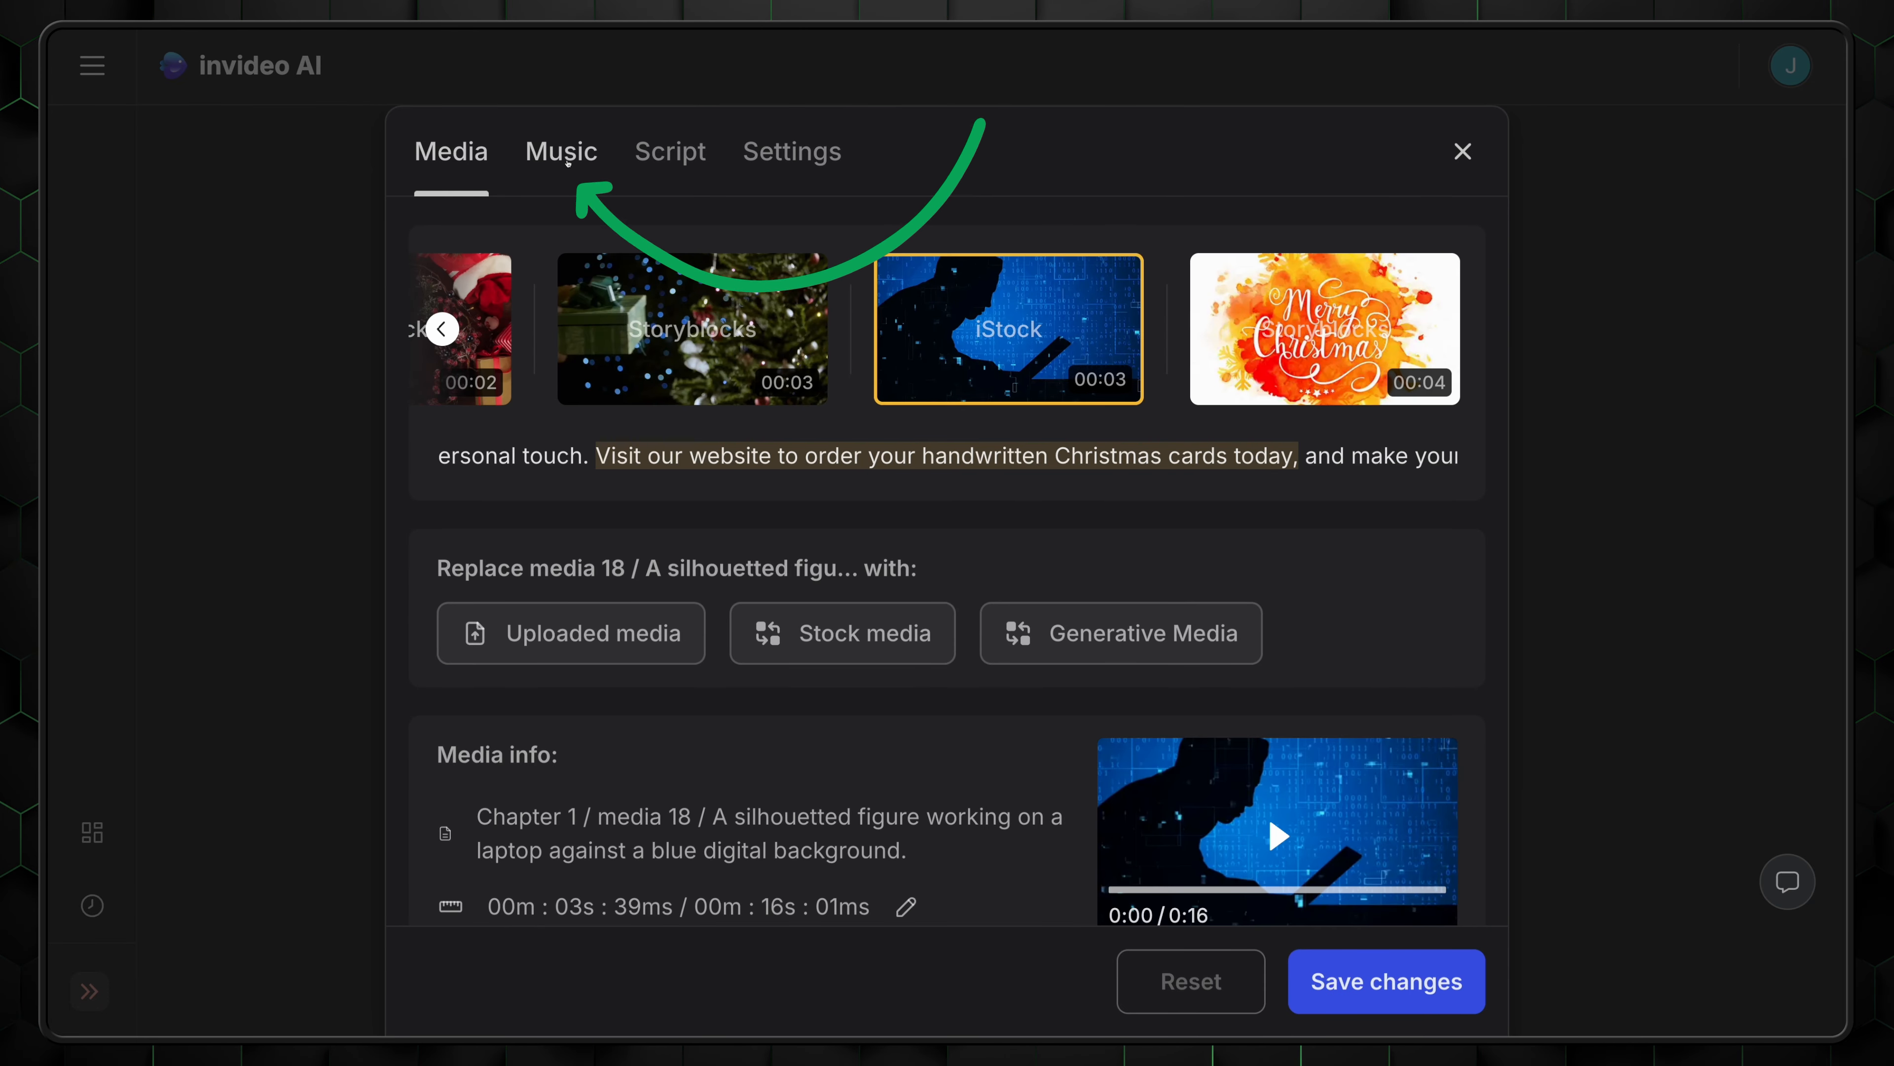
left_click(568, 158)
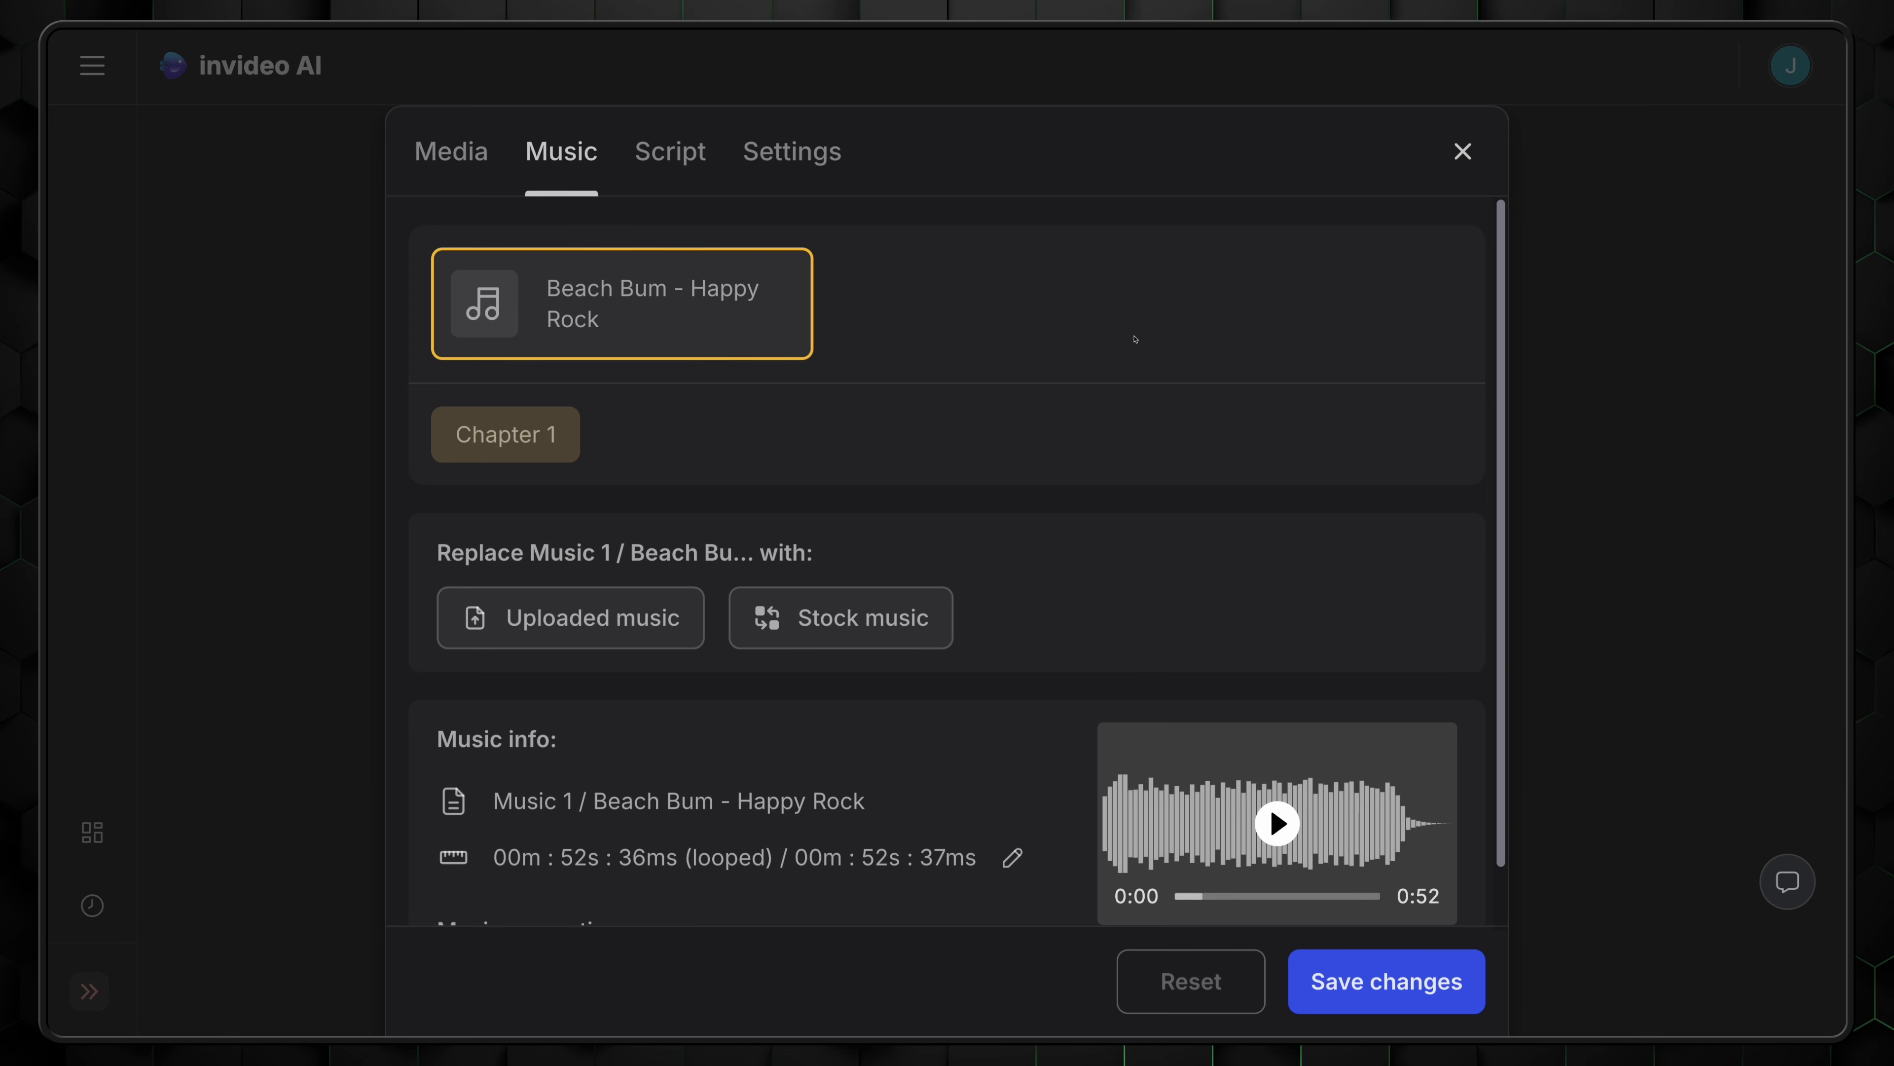
Change the first-order discount in the video script to 50%.
left_click(703, 163)
left_click_drag(1500, 384, 1464, 698)
left_click(572, 717)
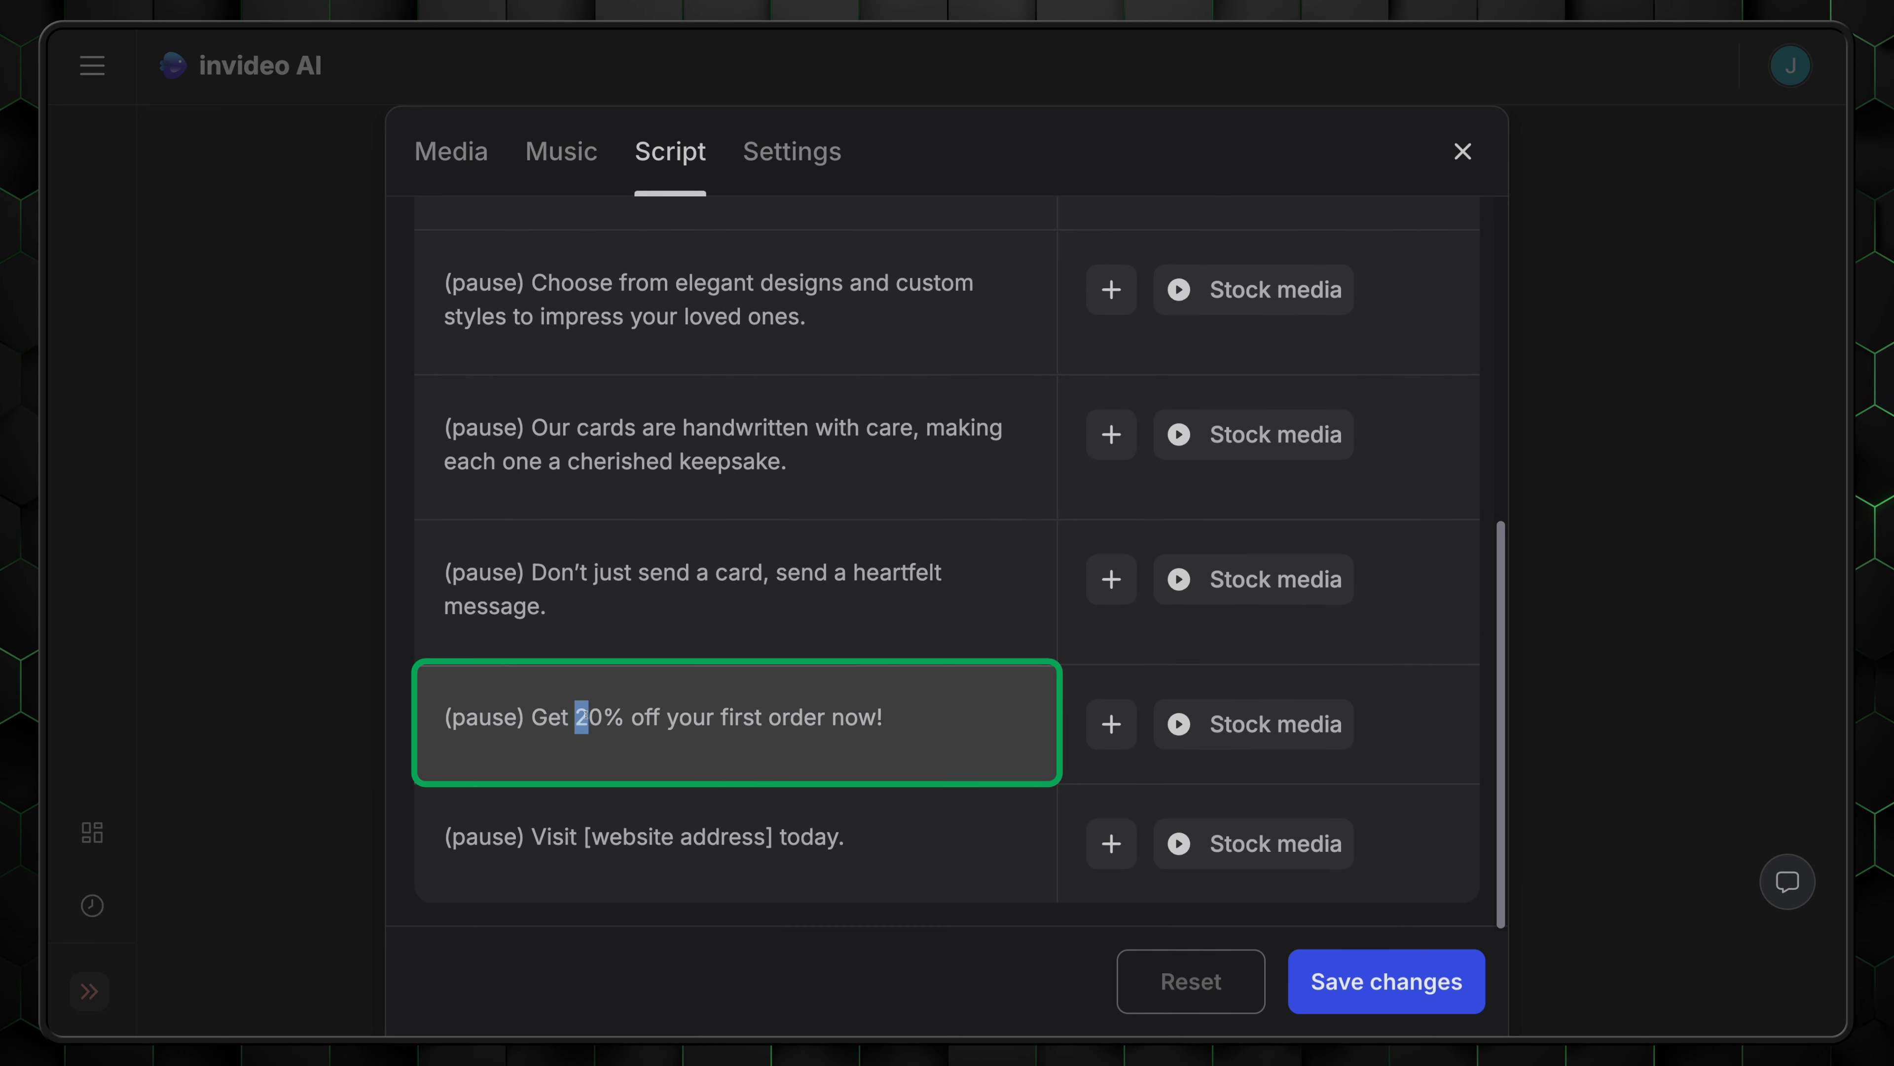
type("5")
Review the video's overlay, transition, subtitle and text presets and the master volume settings.
left_click(828, 173)
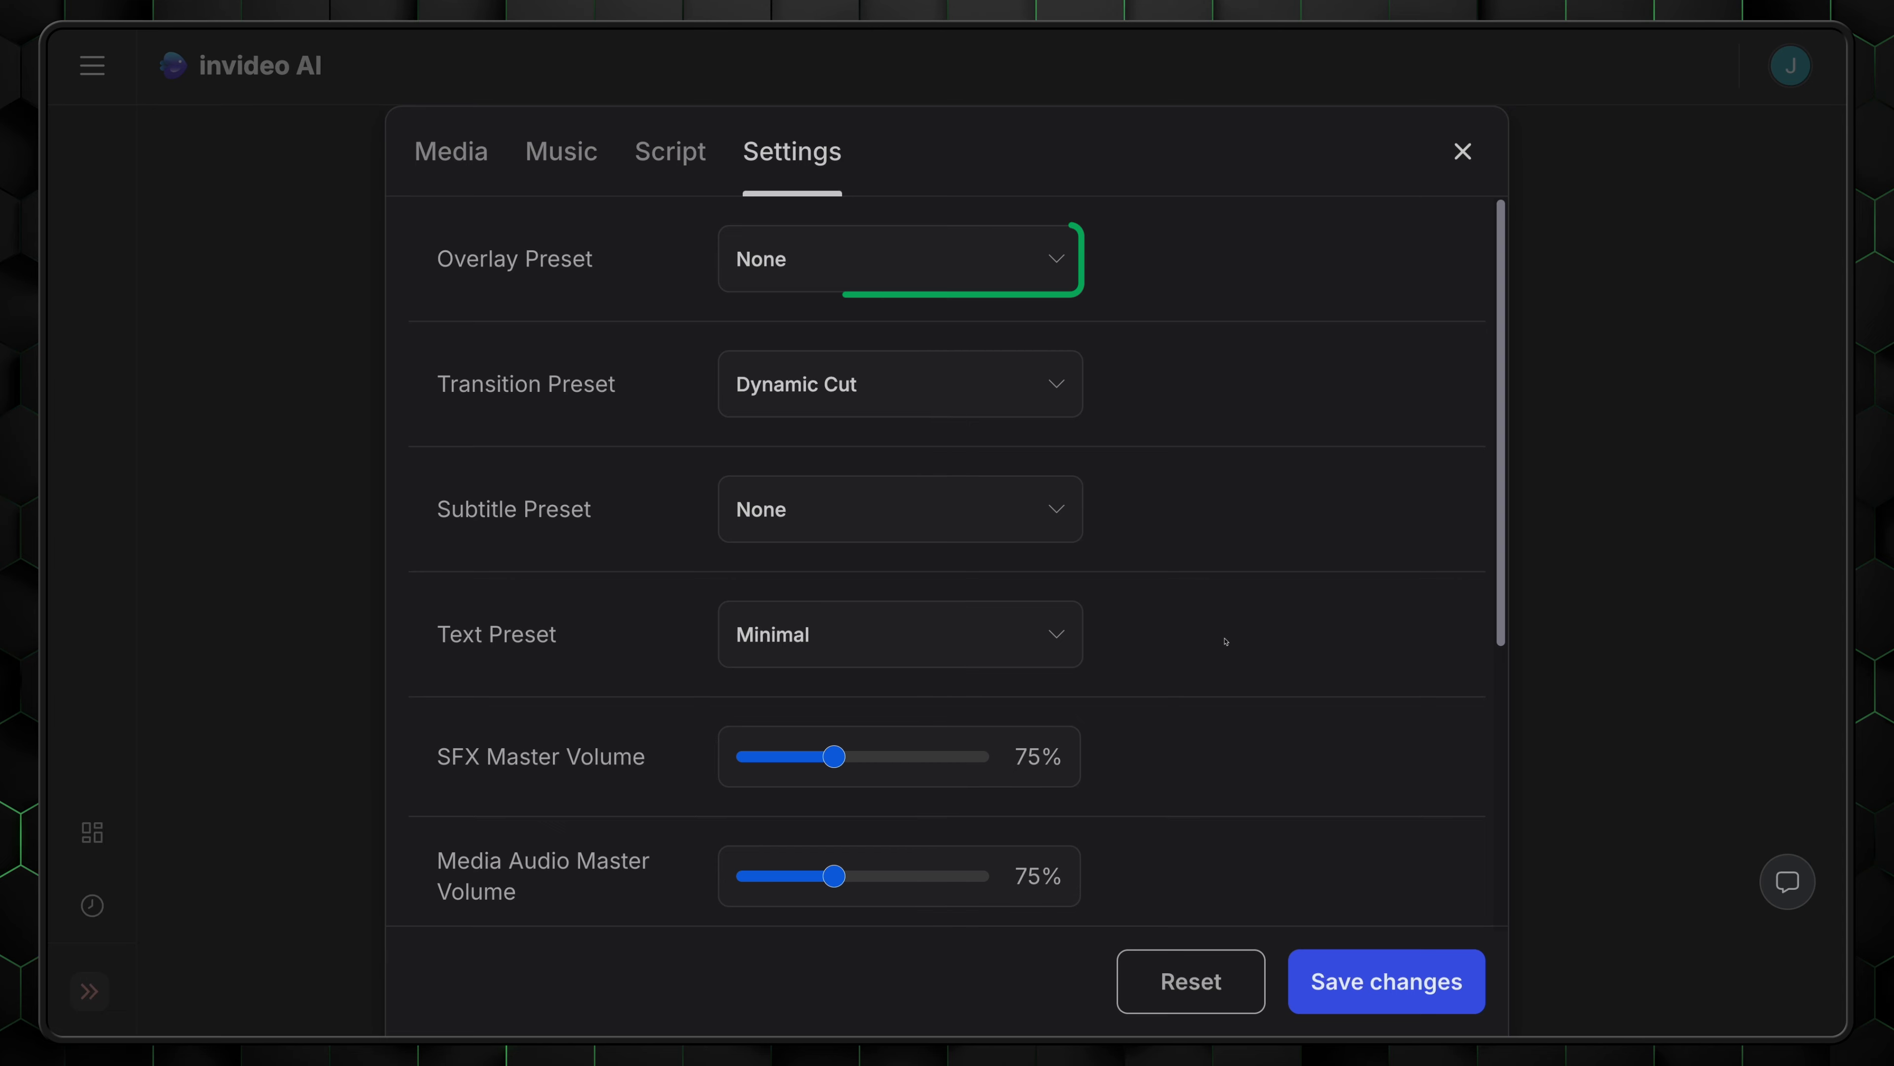
left_click_drag(1501, 629, 1464, 914)
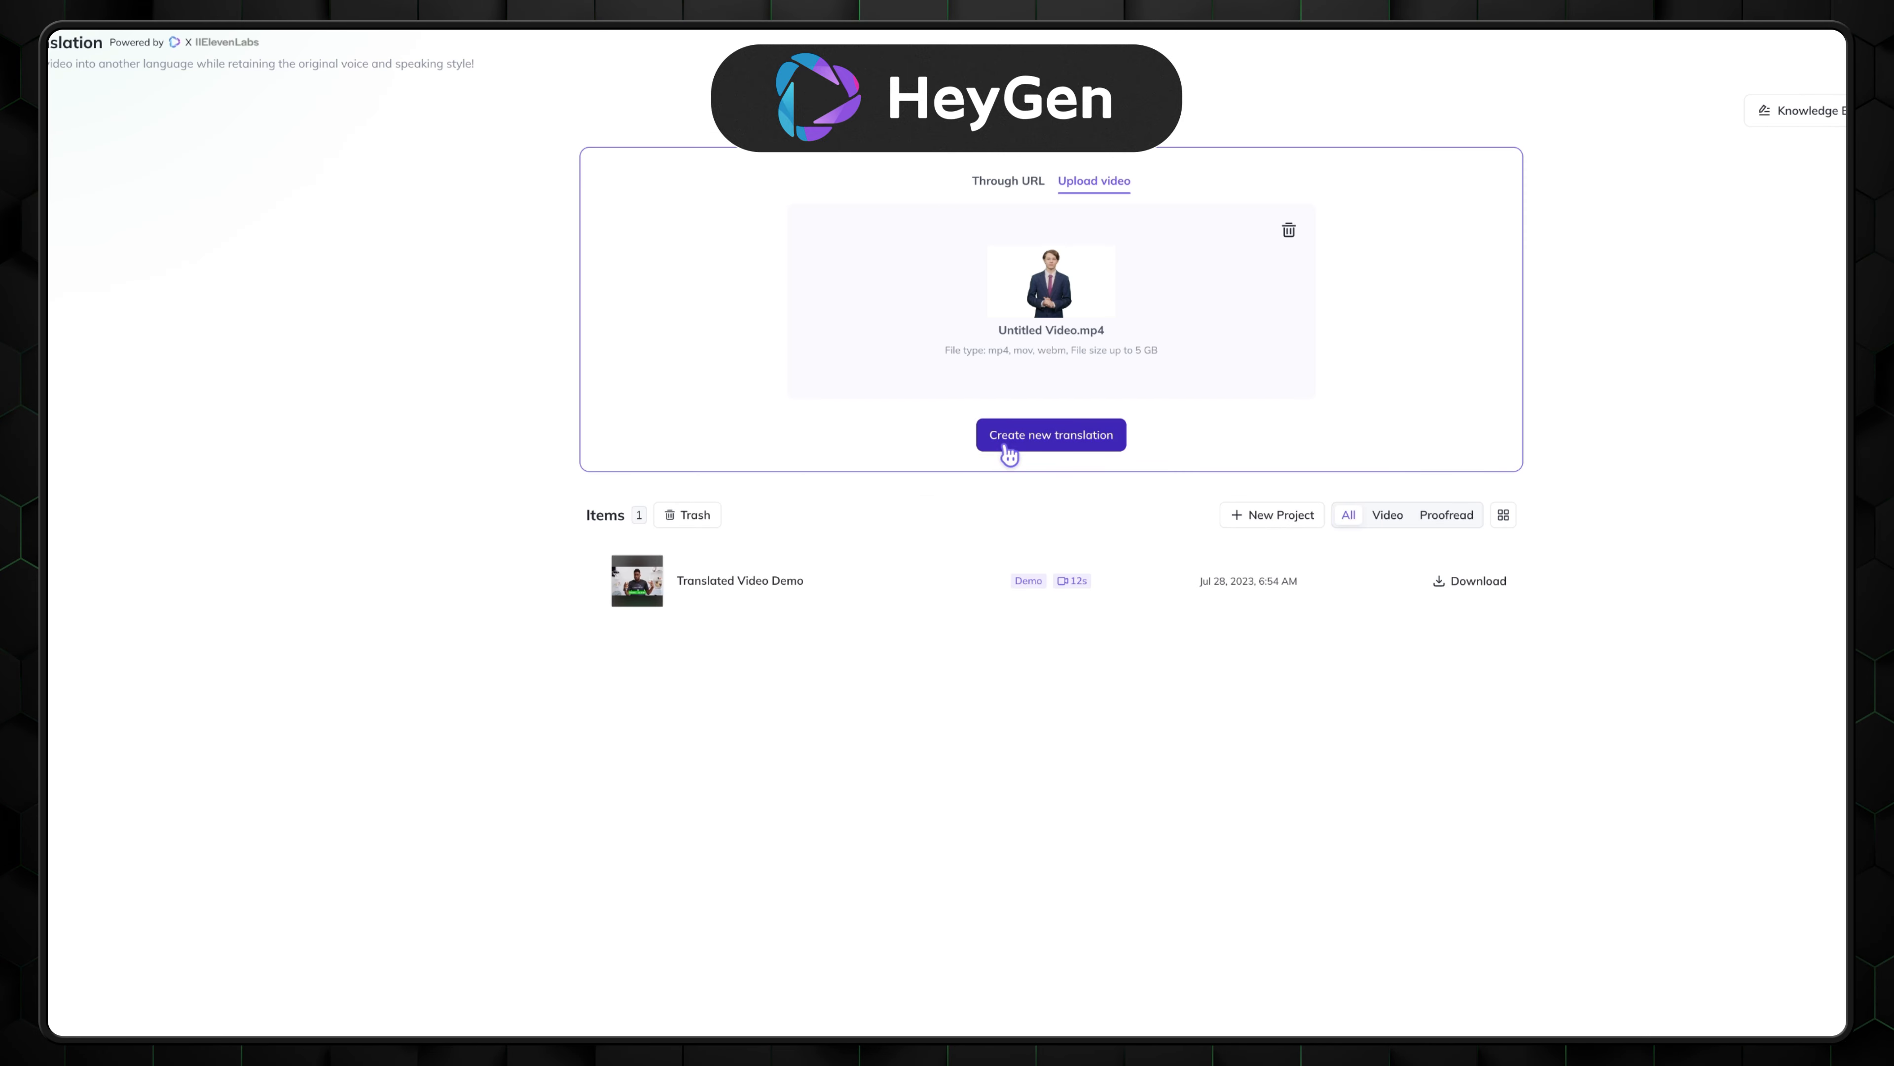
Switch to HeyGen and set up a direct translation of Untitled Video.mp4 with German (Germany) as the target language.
left_click(1008, 450)
left_click(856, 634)
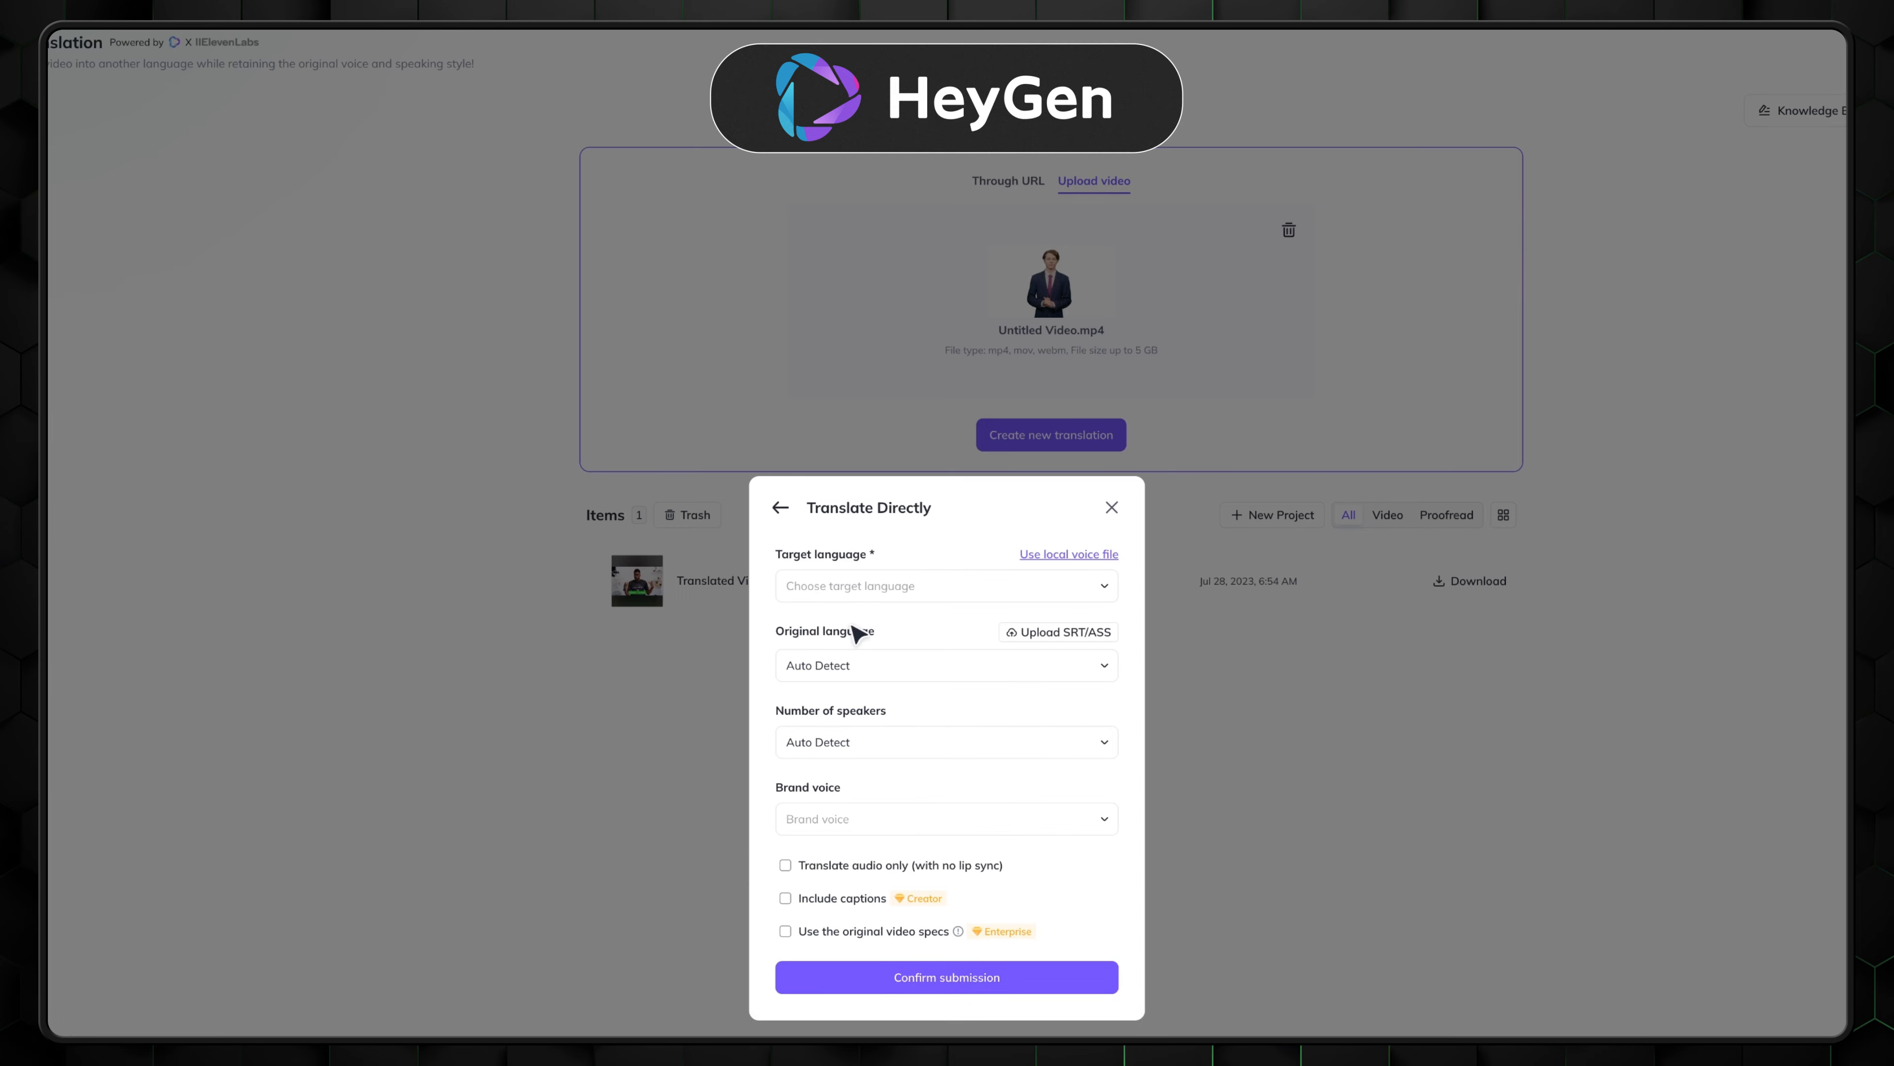
left_click(881, 590)
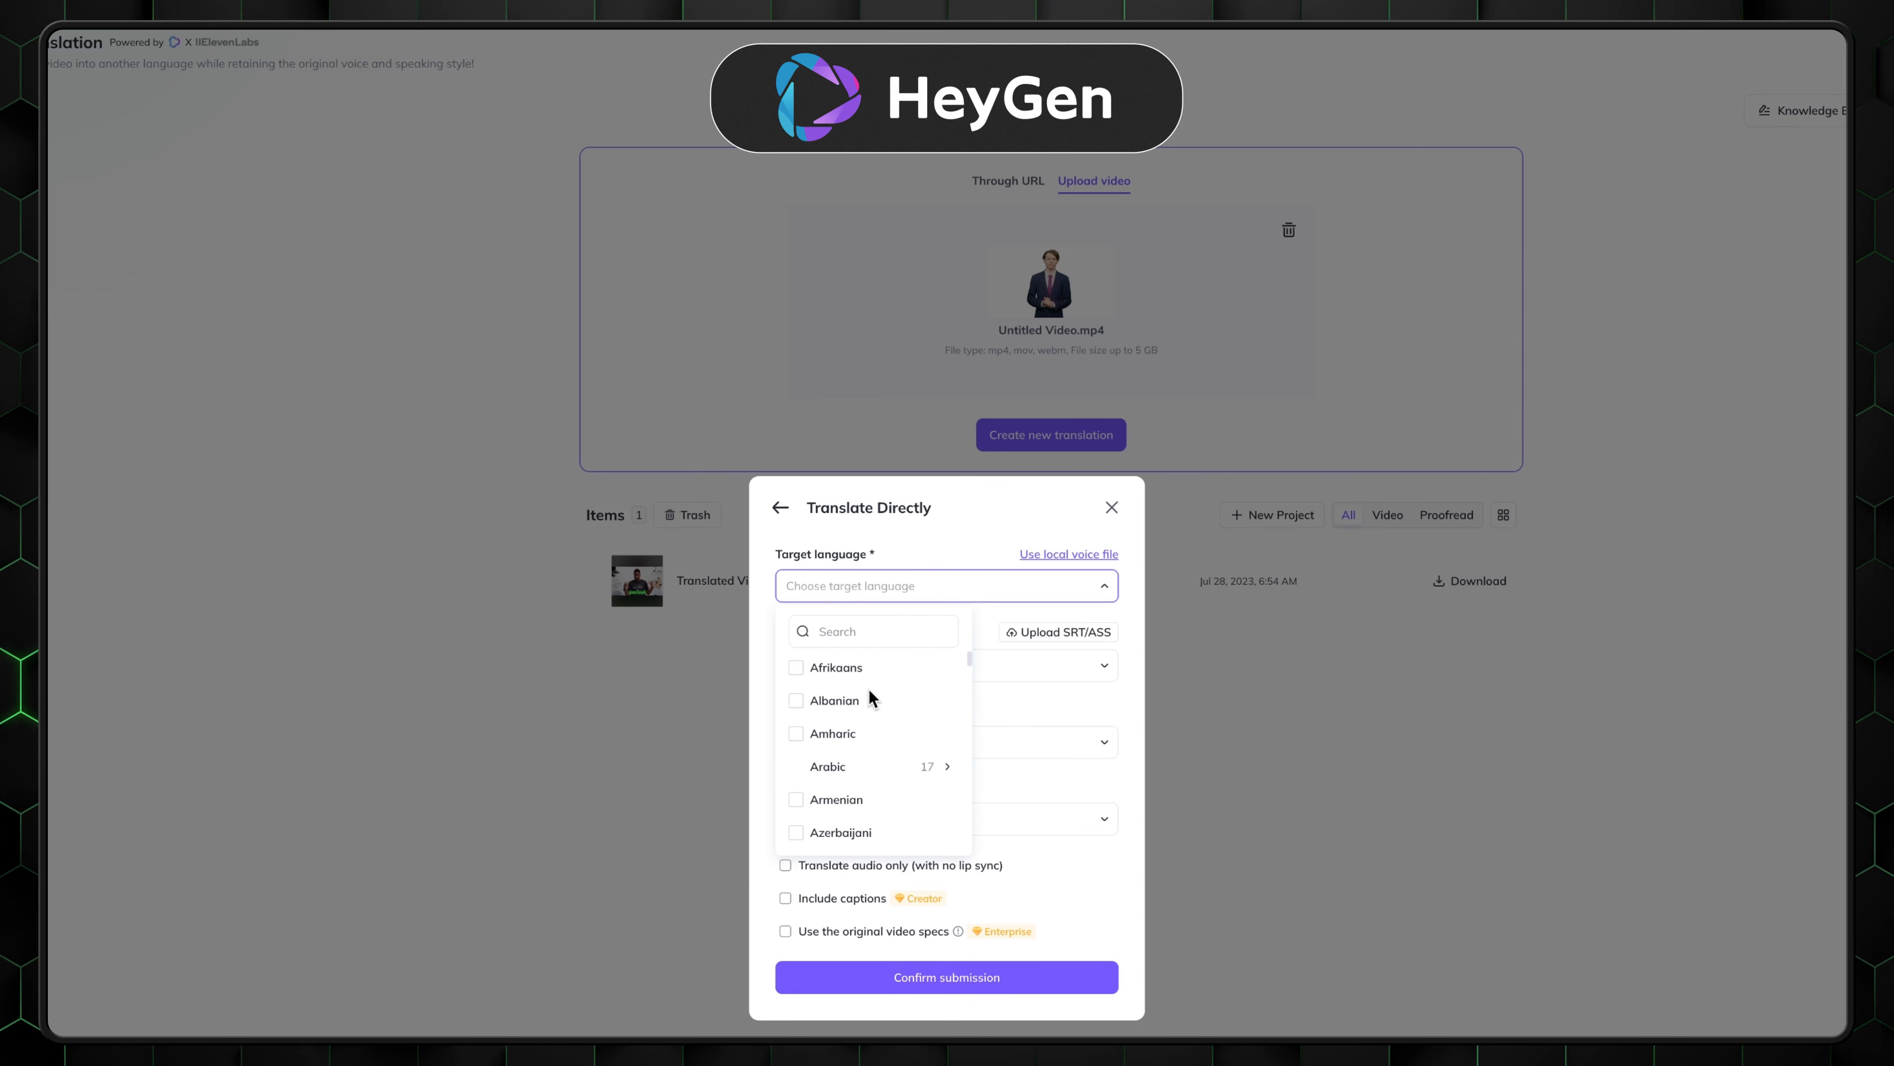
left_click(848, 620)
type("german")
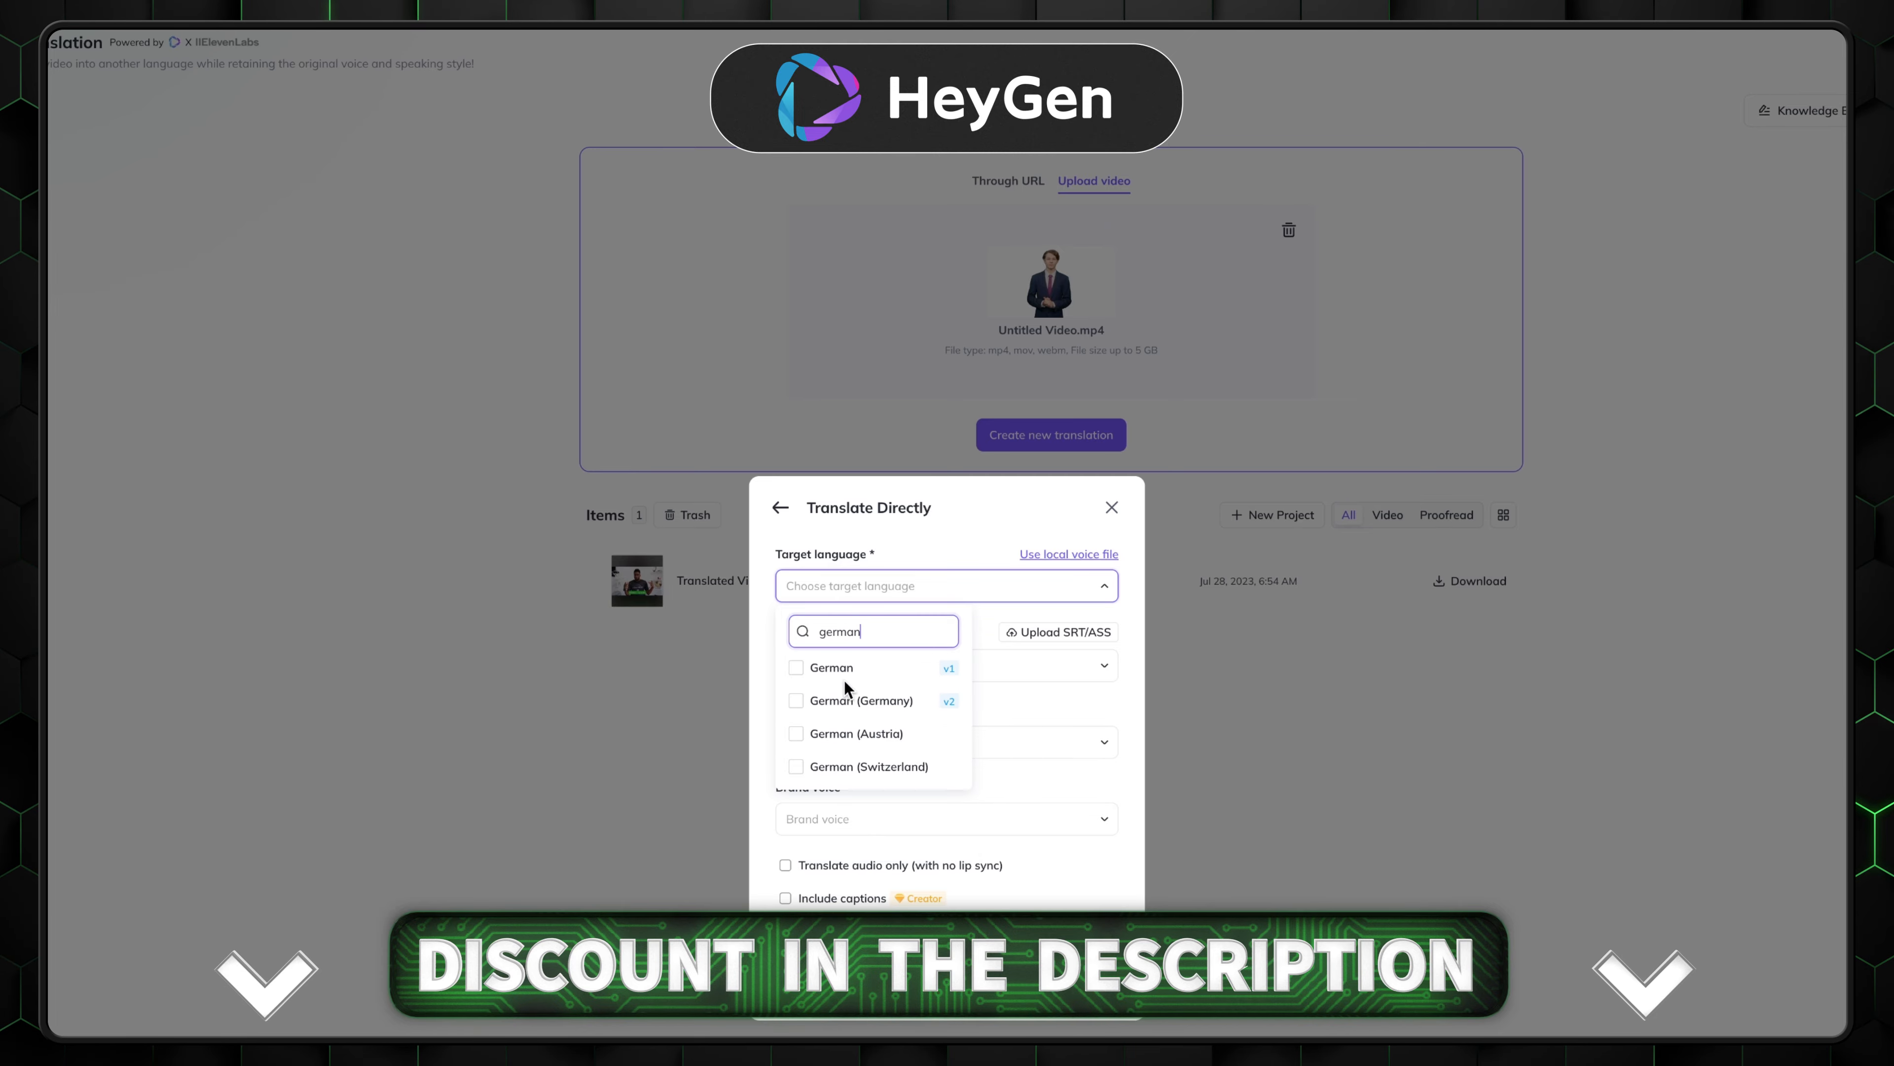
left_click(843, 702)
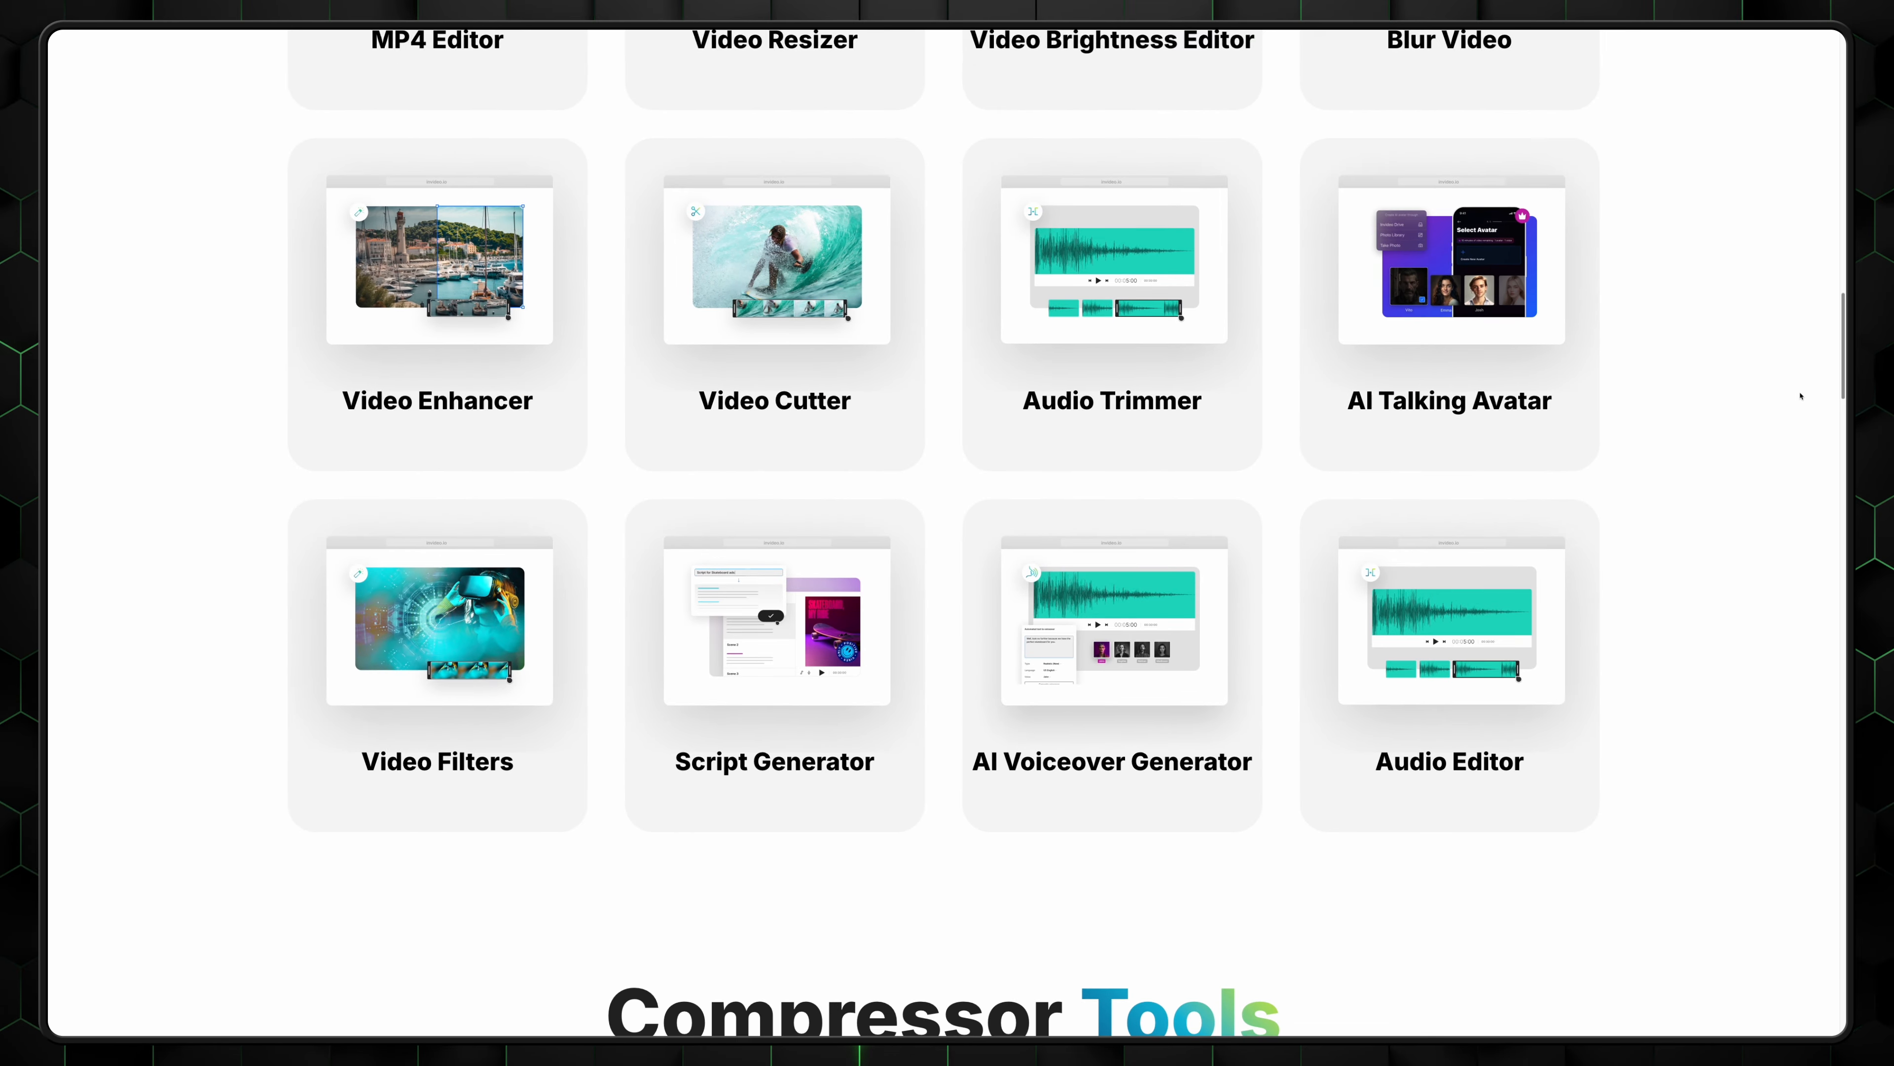
Open invideo AI's Script Generator and look through the Chapter 1 script of the Christmas card video.
scroll(1801, 399, "down", 1)
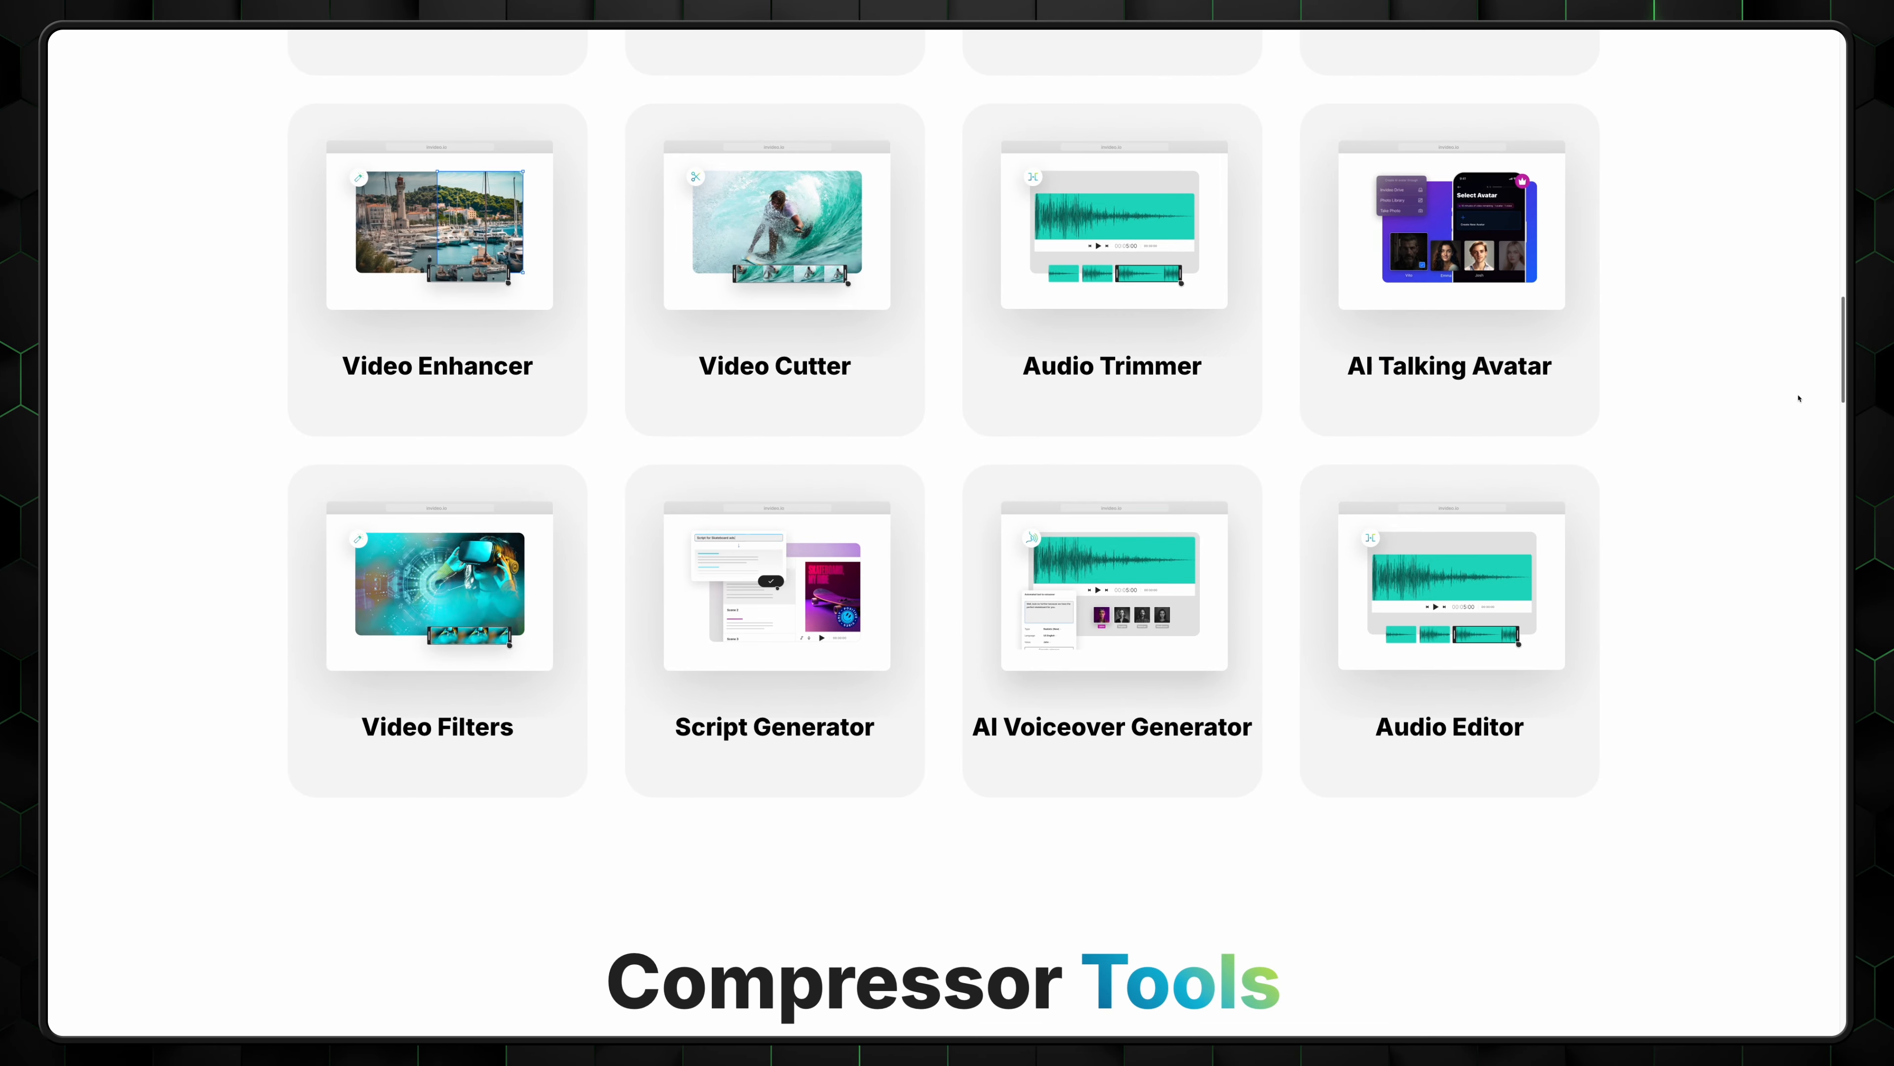
left_click(801, 577)
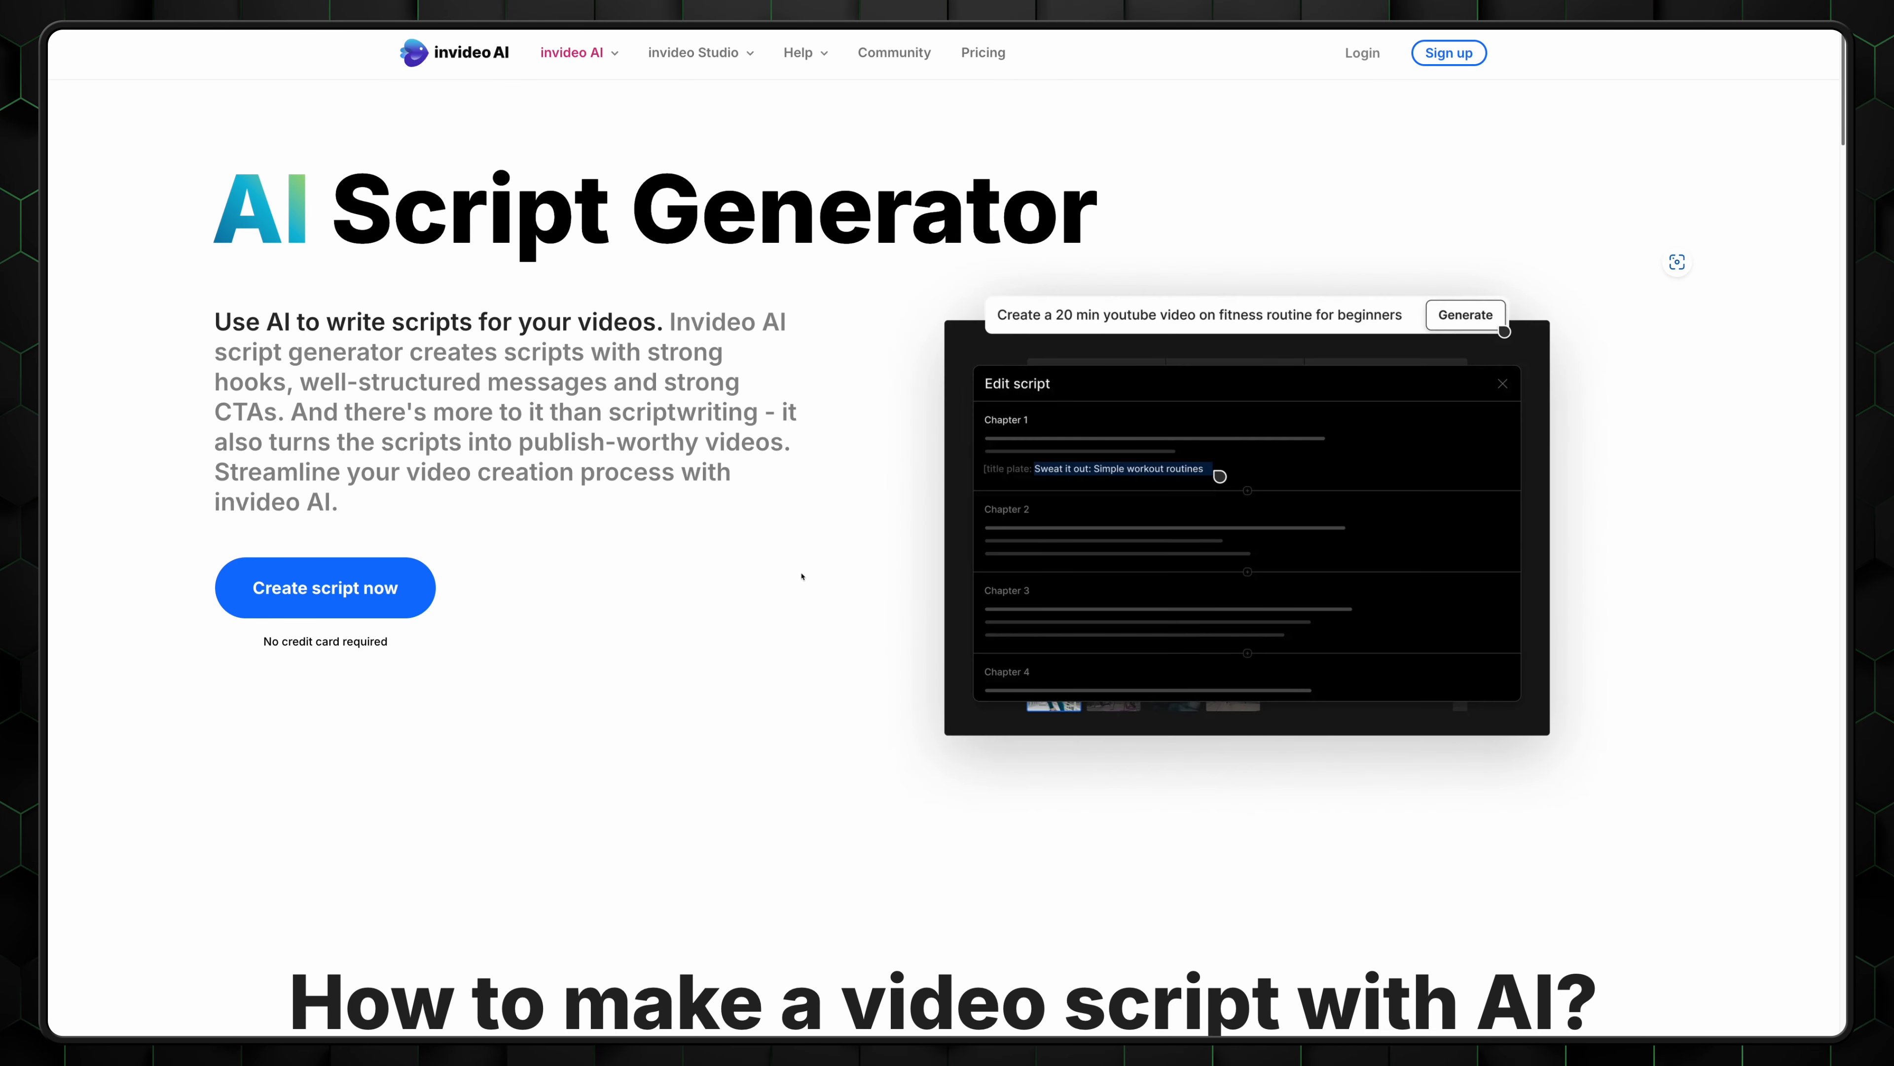
left_click(376, 588)
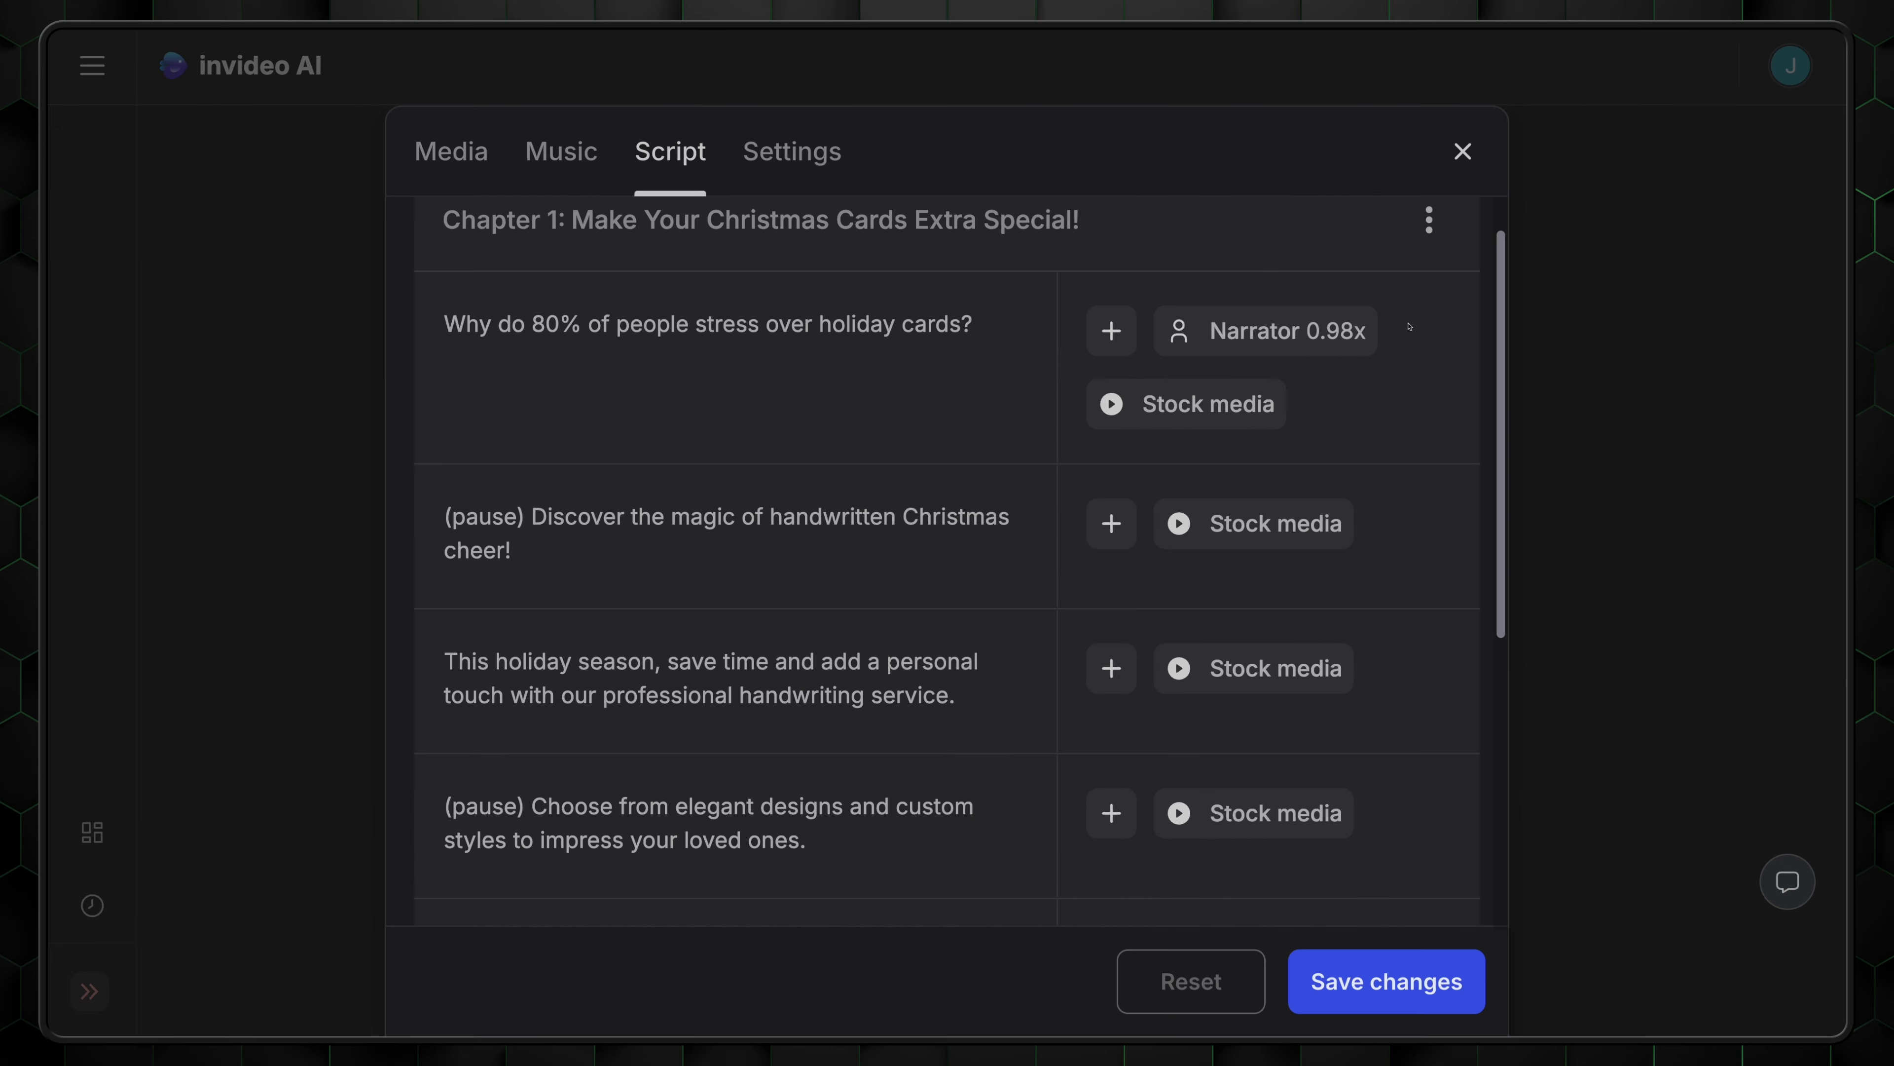
left_click_drag(1499, 384, 1466, 698)
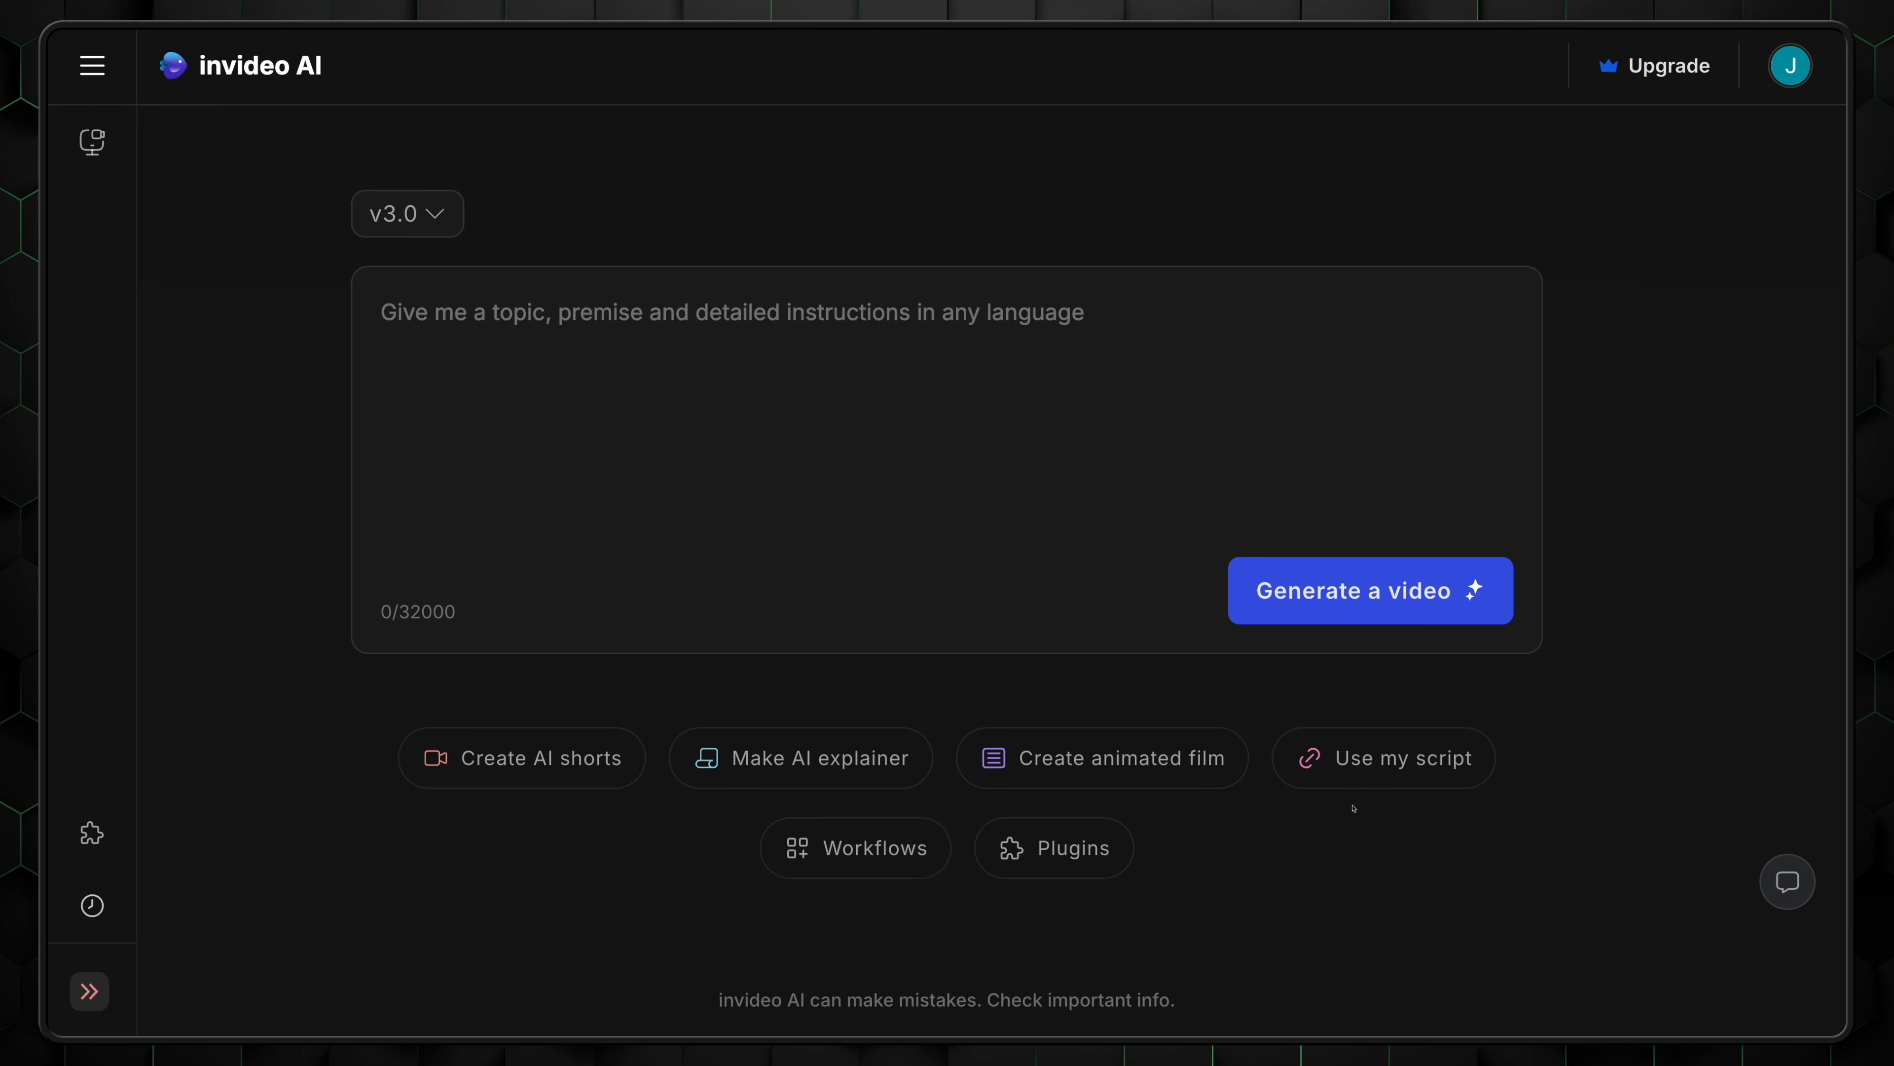
Set up a custom scripted YouTube video by pasting in the Christmas card script, and review its music, language, subtitle and voice settings.
left_click(1364, 772)
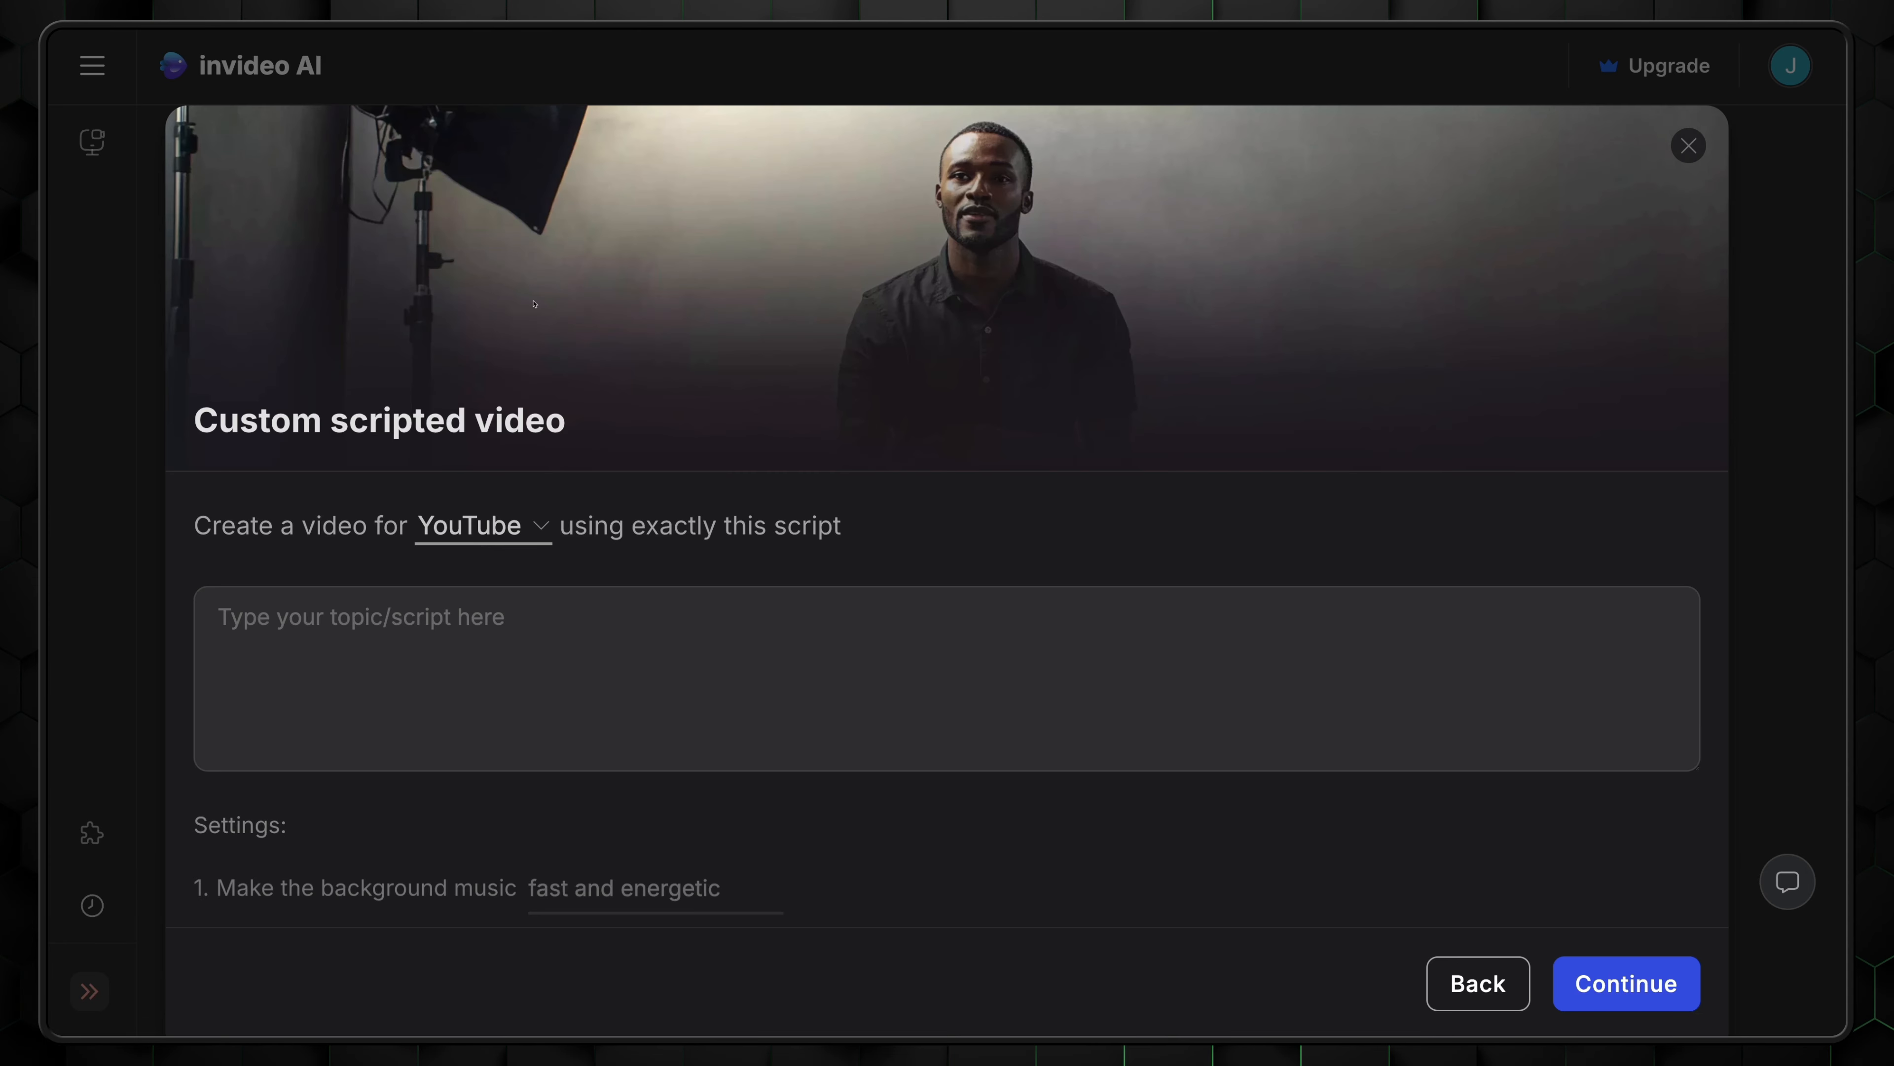
left_click(720, 640)
key("ctrl+v")
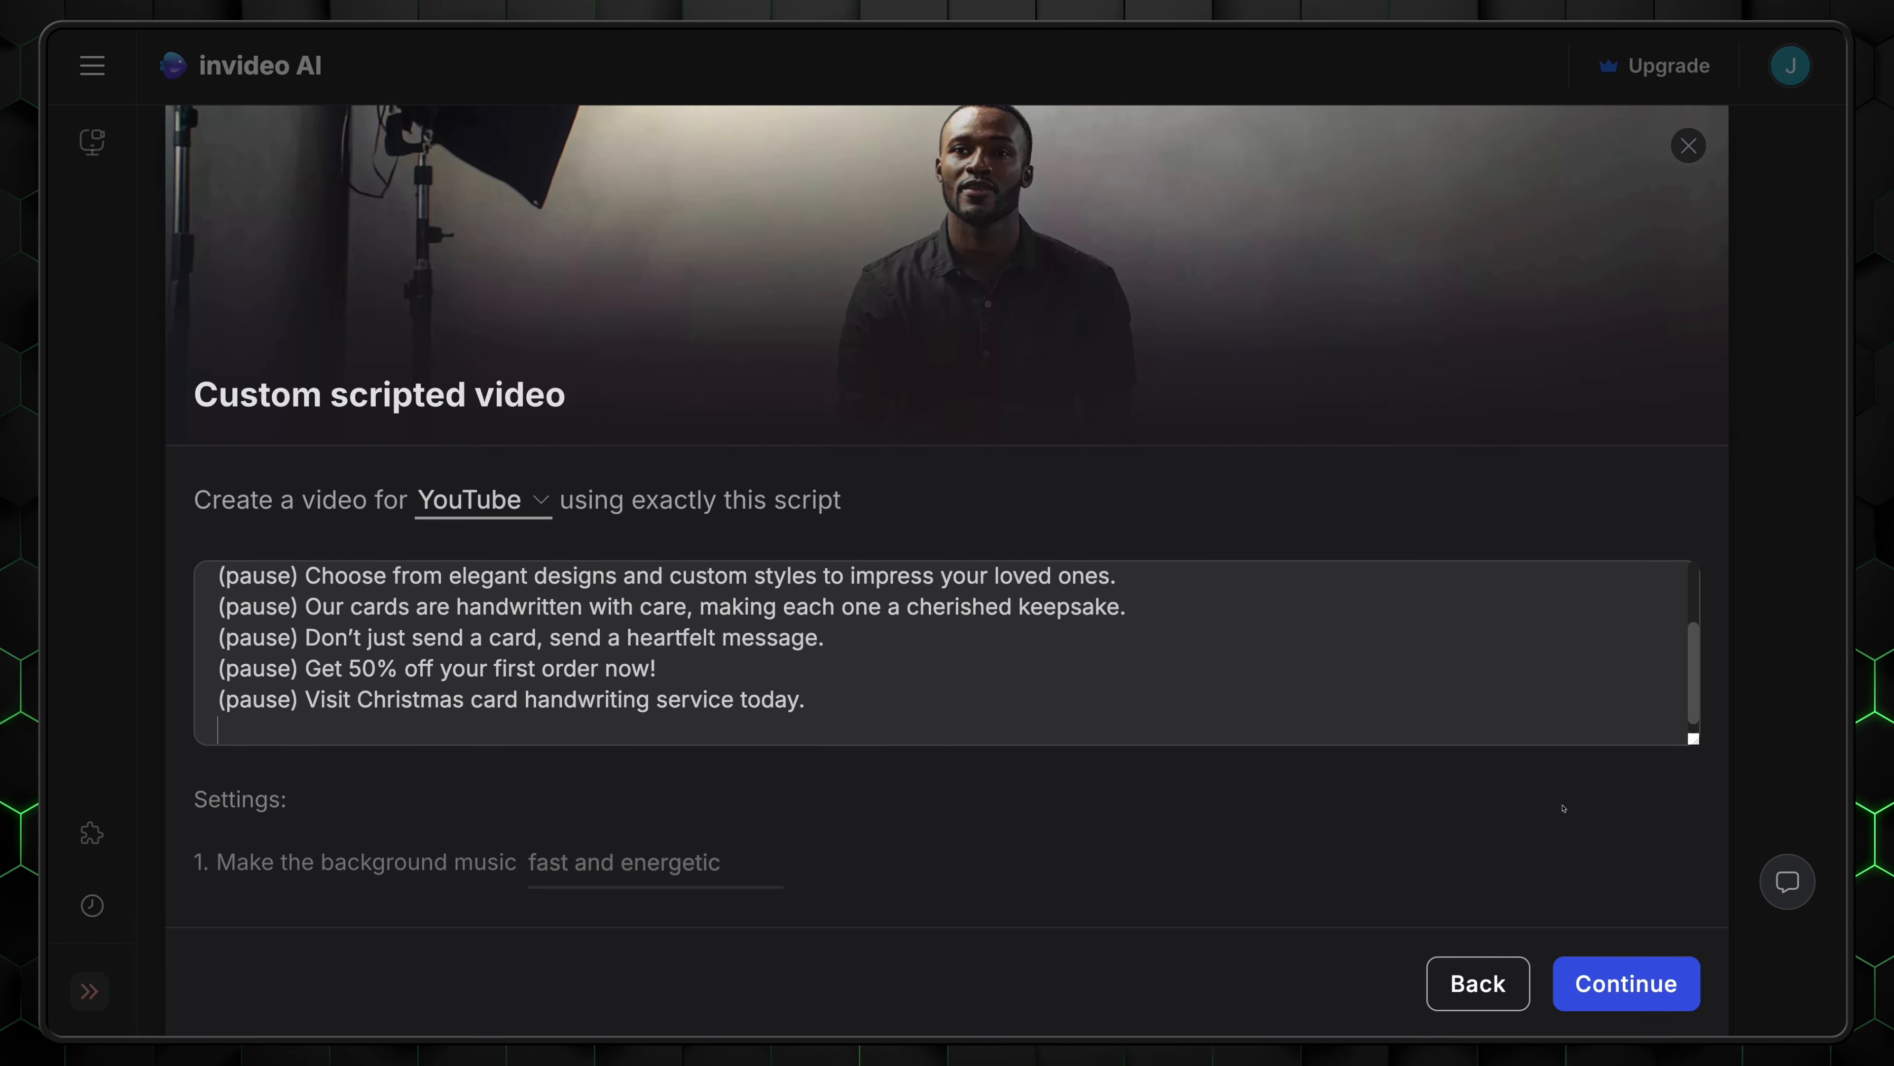
scroll(1545, 784, "down", 5)
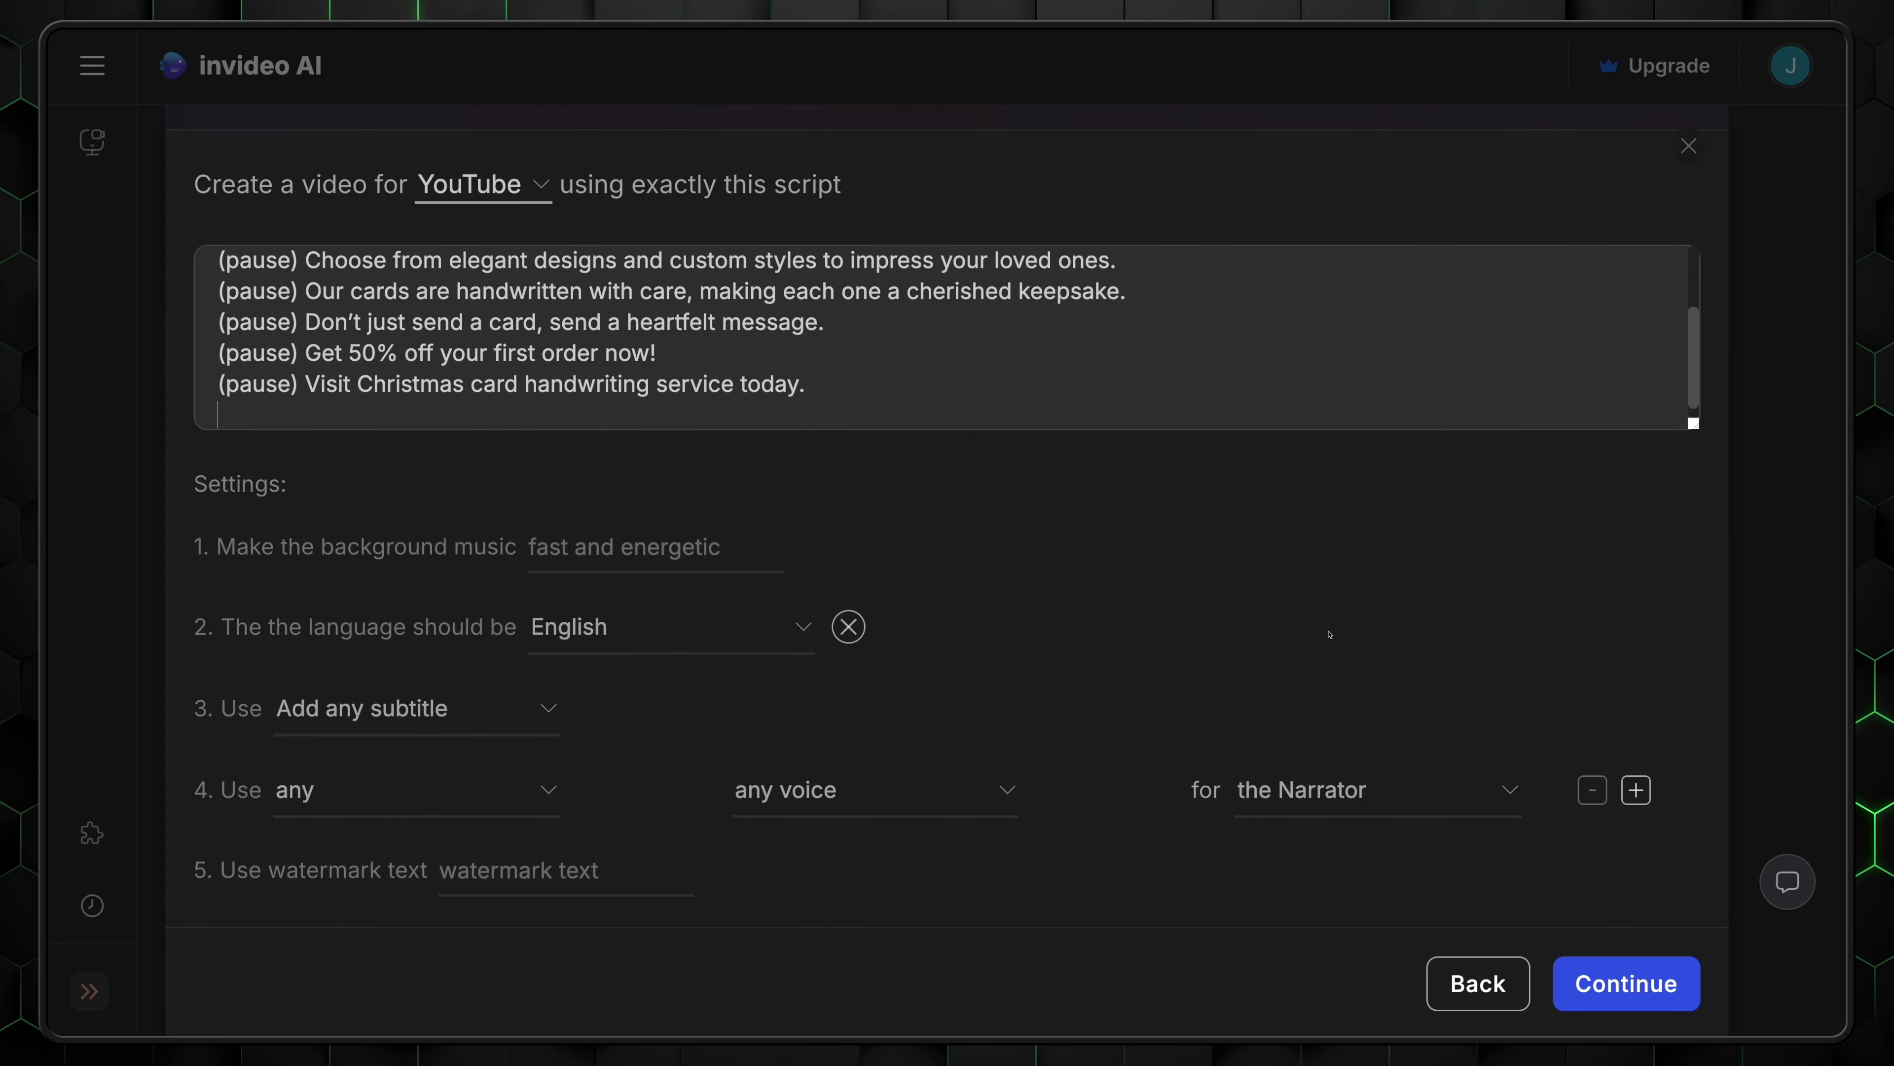
scroll(1322, 631, "down", 2)
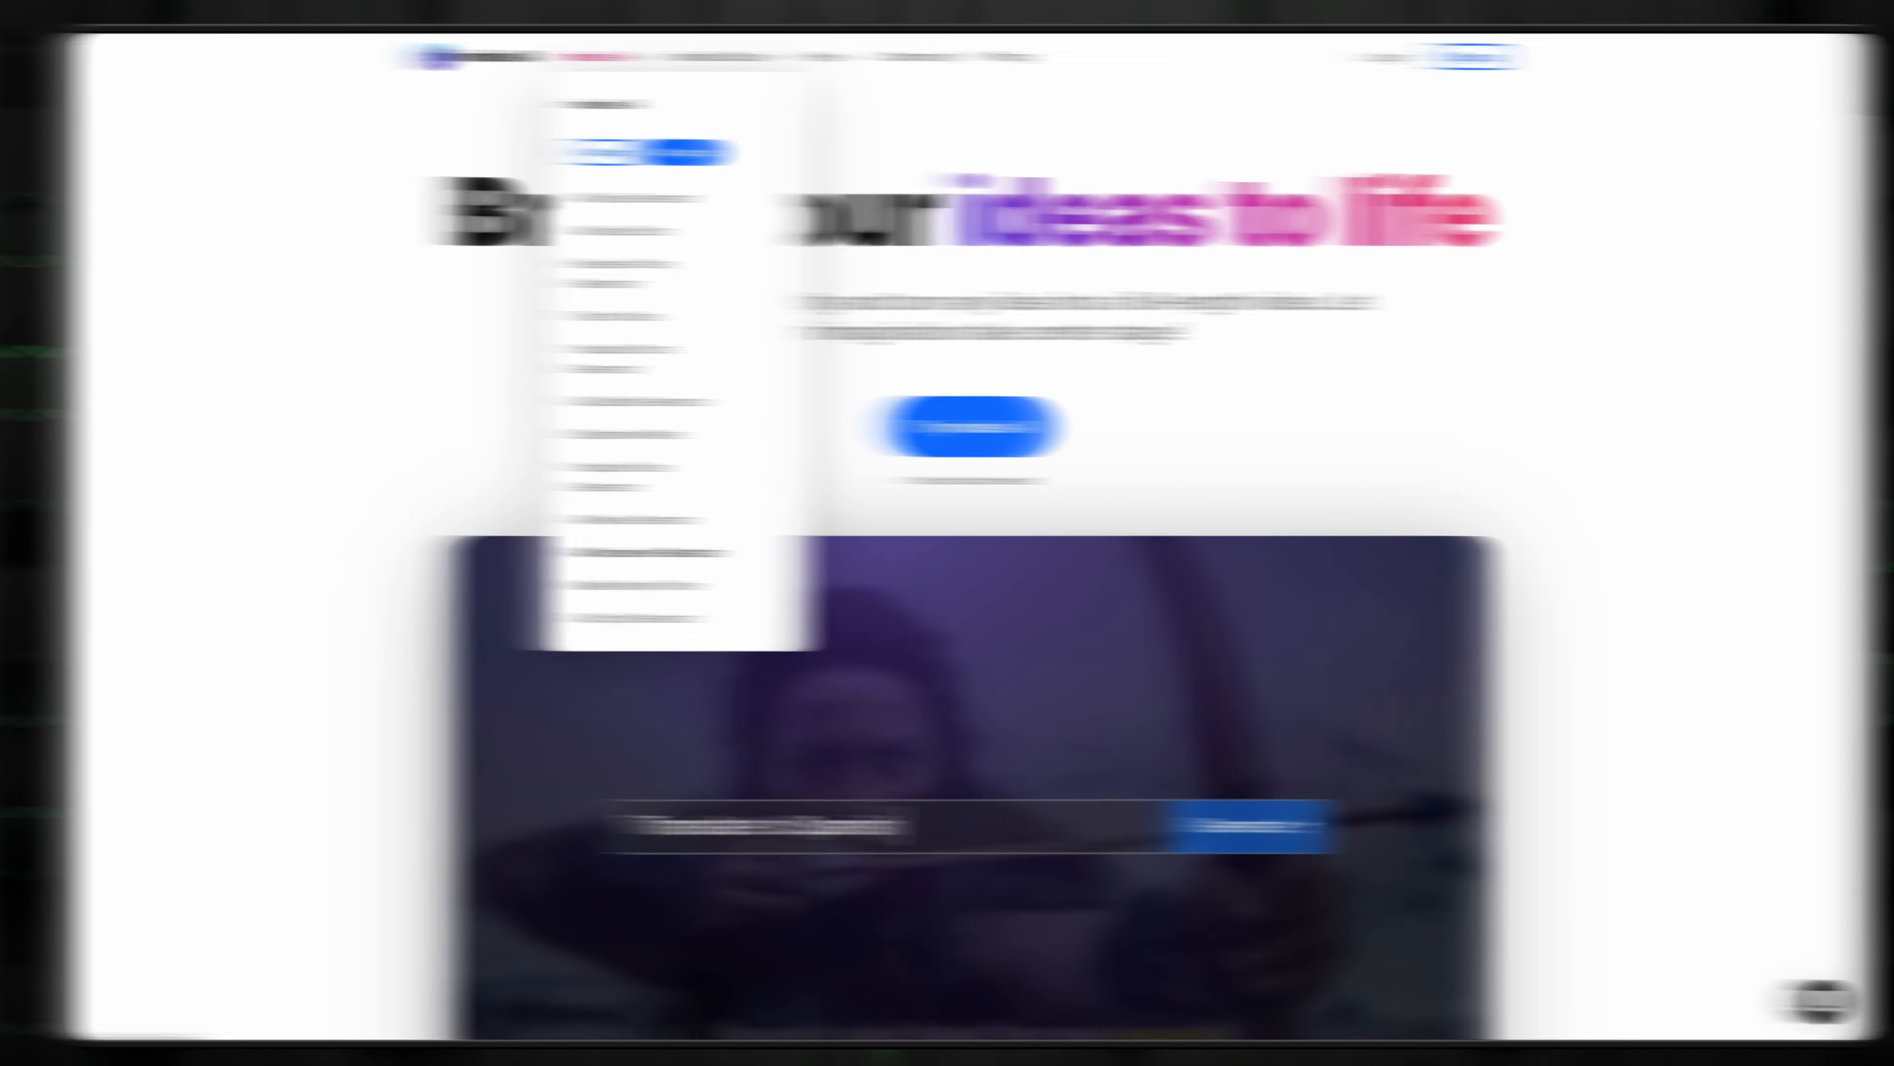
Open invideo's AI Voiceover Generator page and highlight the description of the Conversion Tool.
left_click(664, 543)
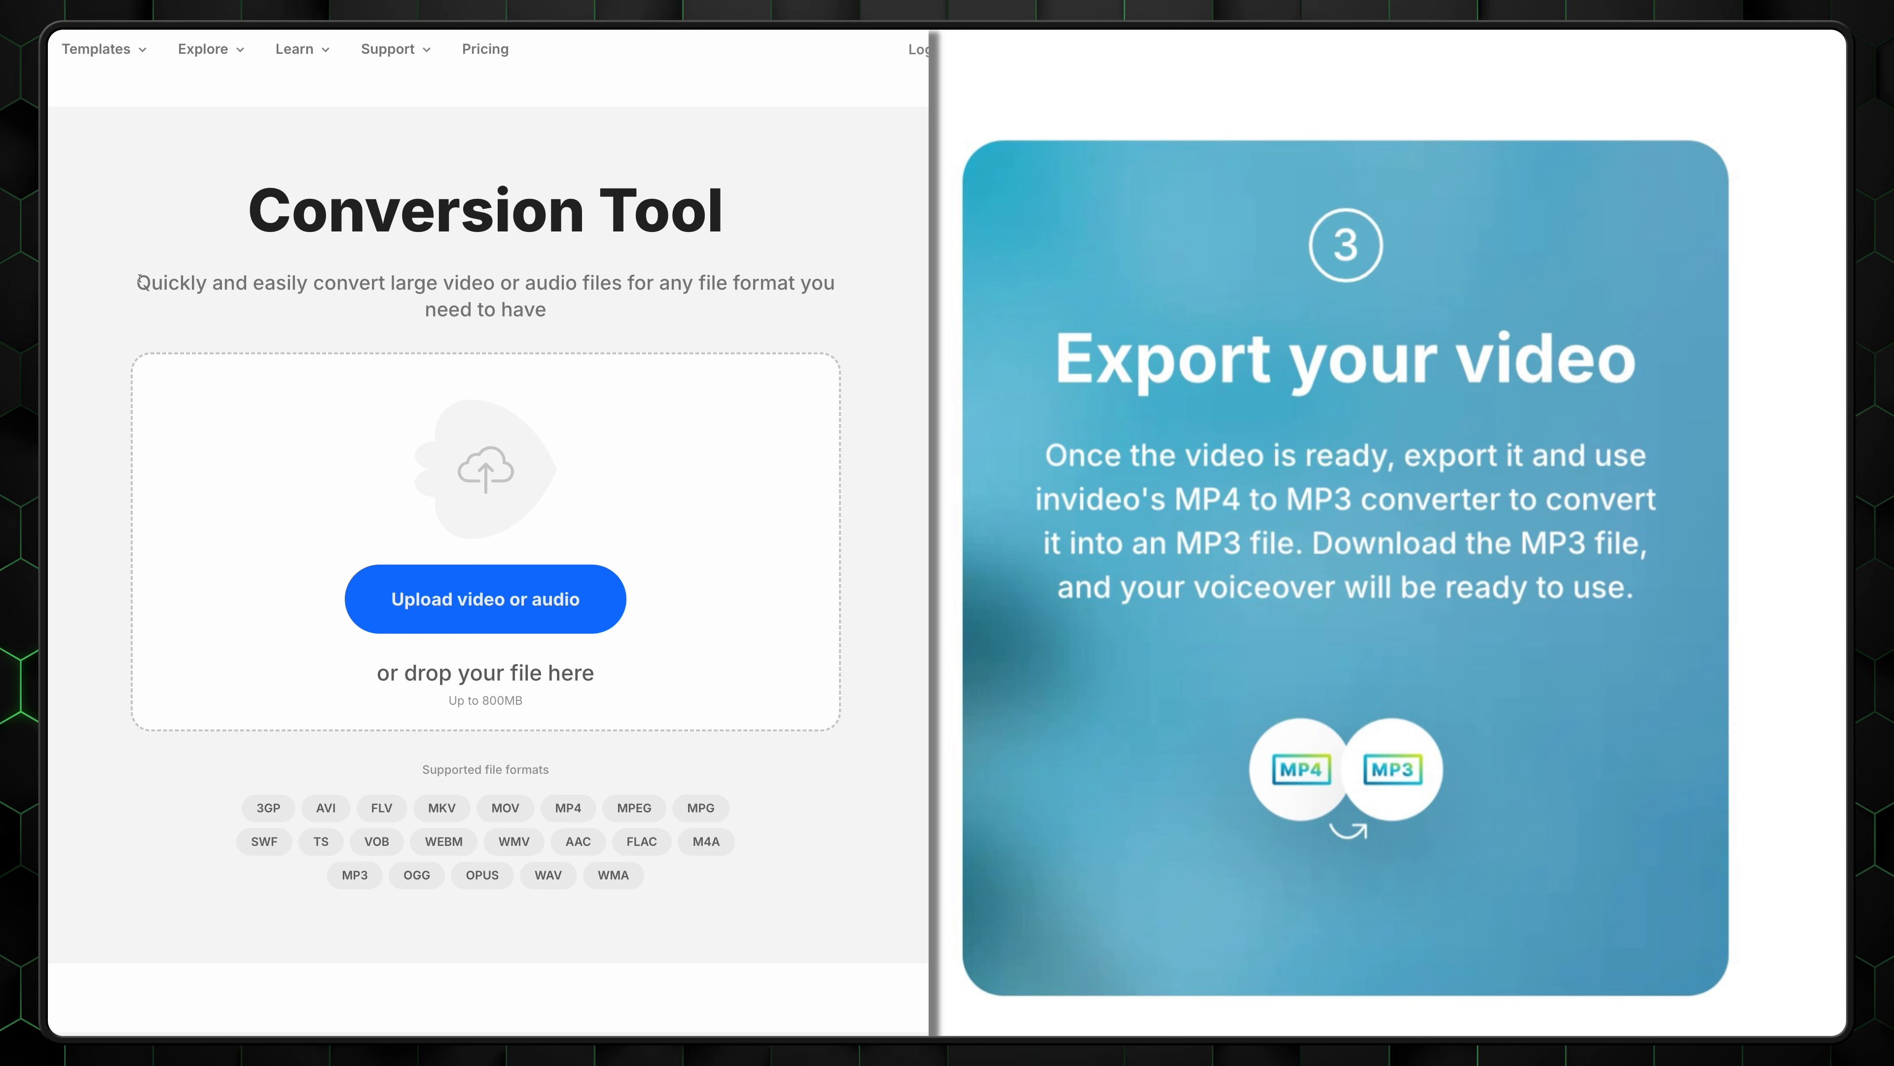
left_click_drag(137, 282, 520, 317)
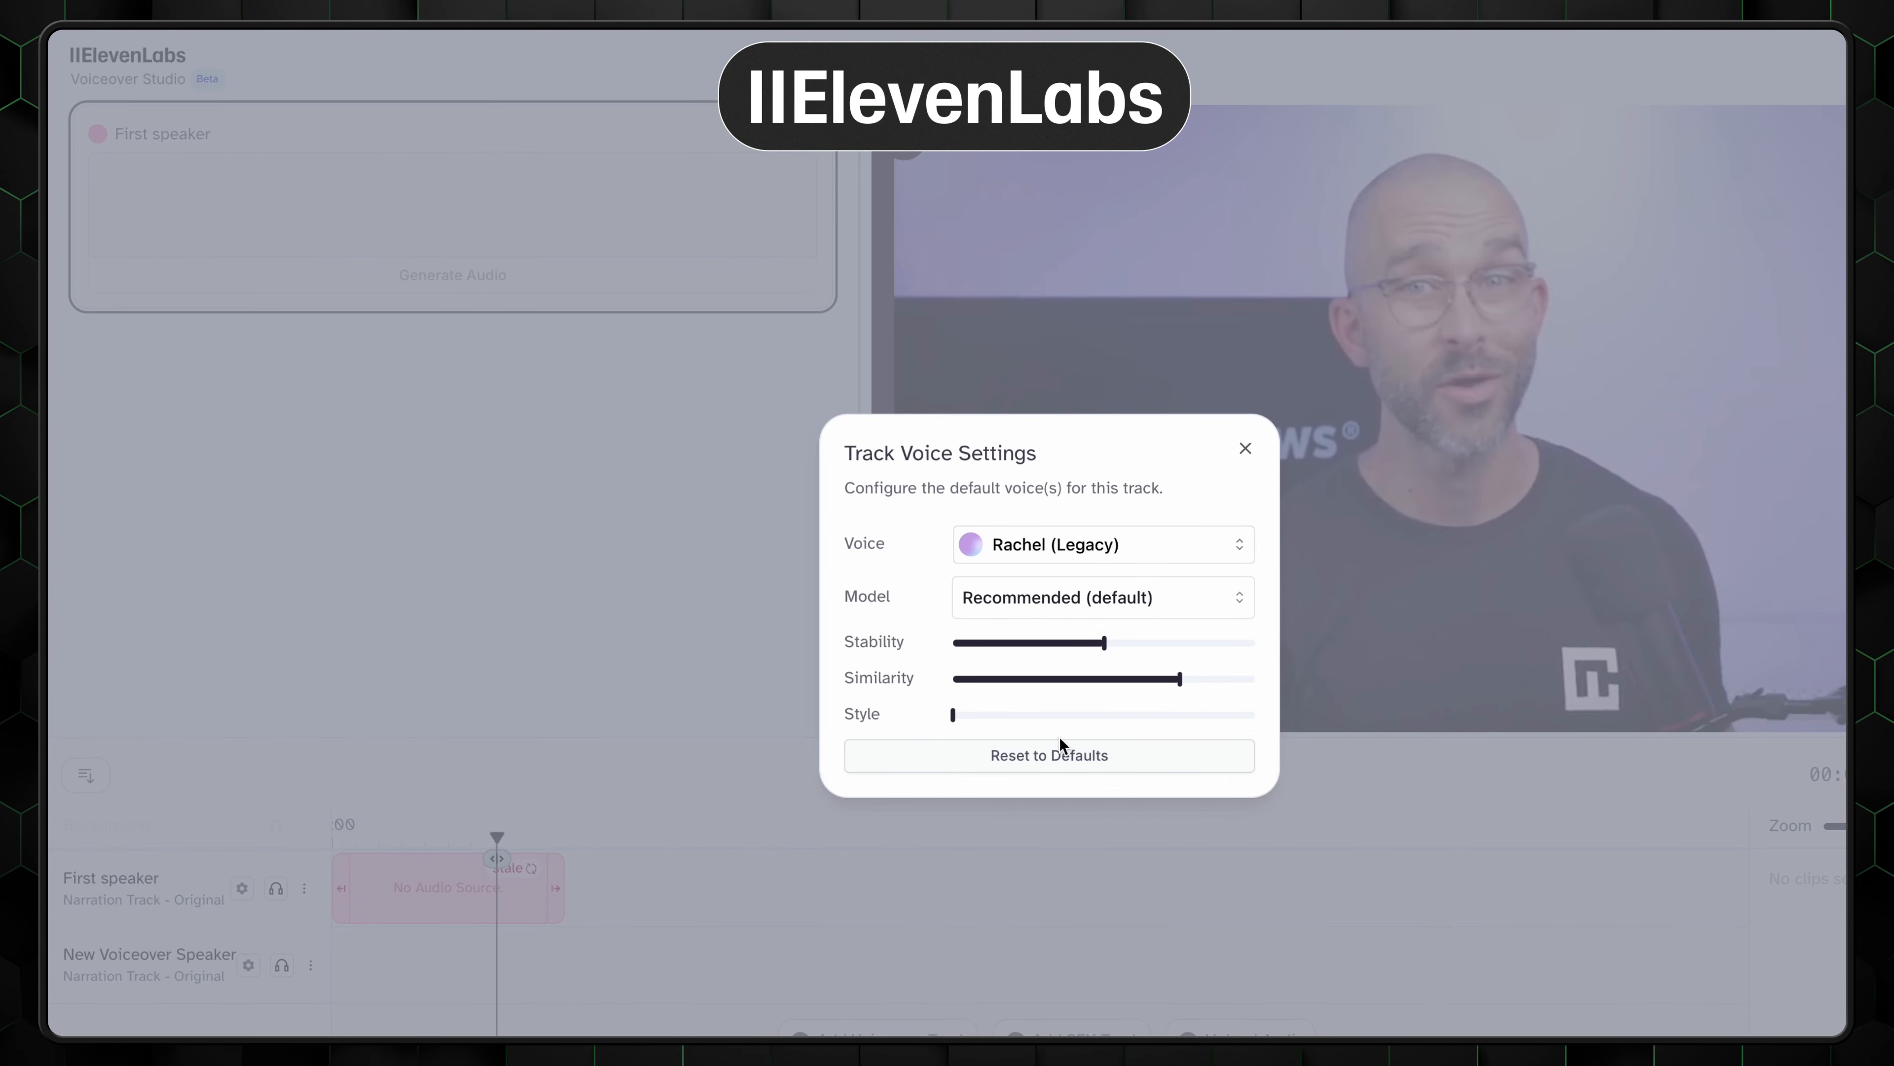
In ElevenLabs Voiceover Studio, close the track voice settings and solo the New Voiceover Speaker track.
left_click(1246, 450)
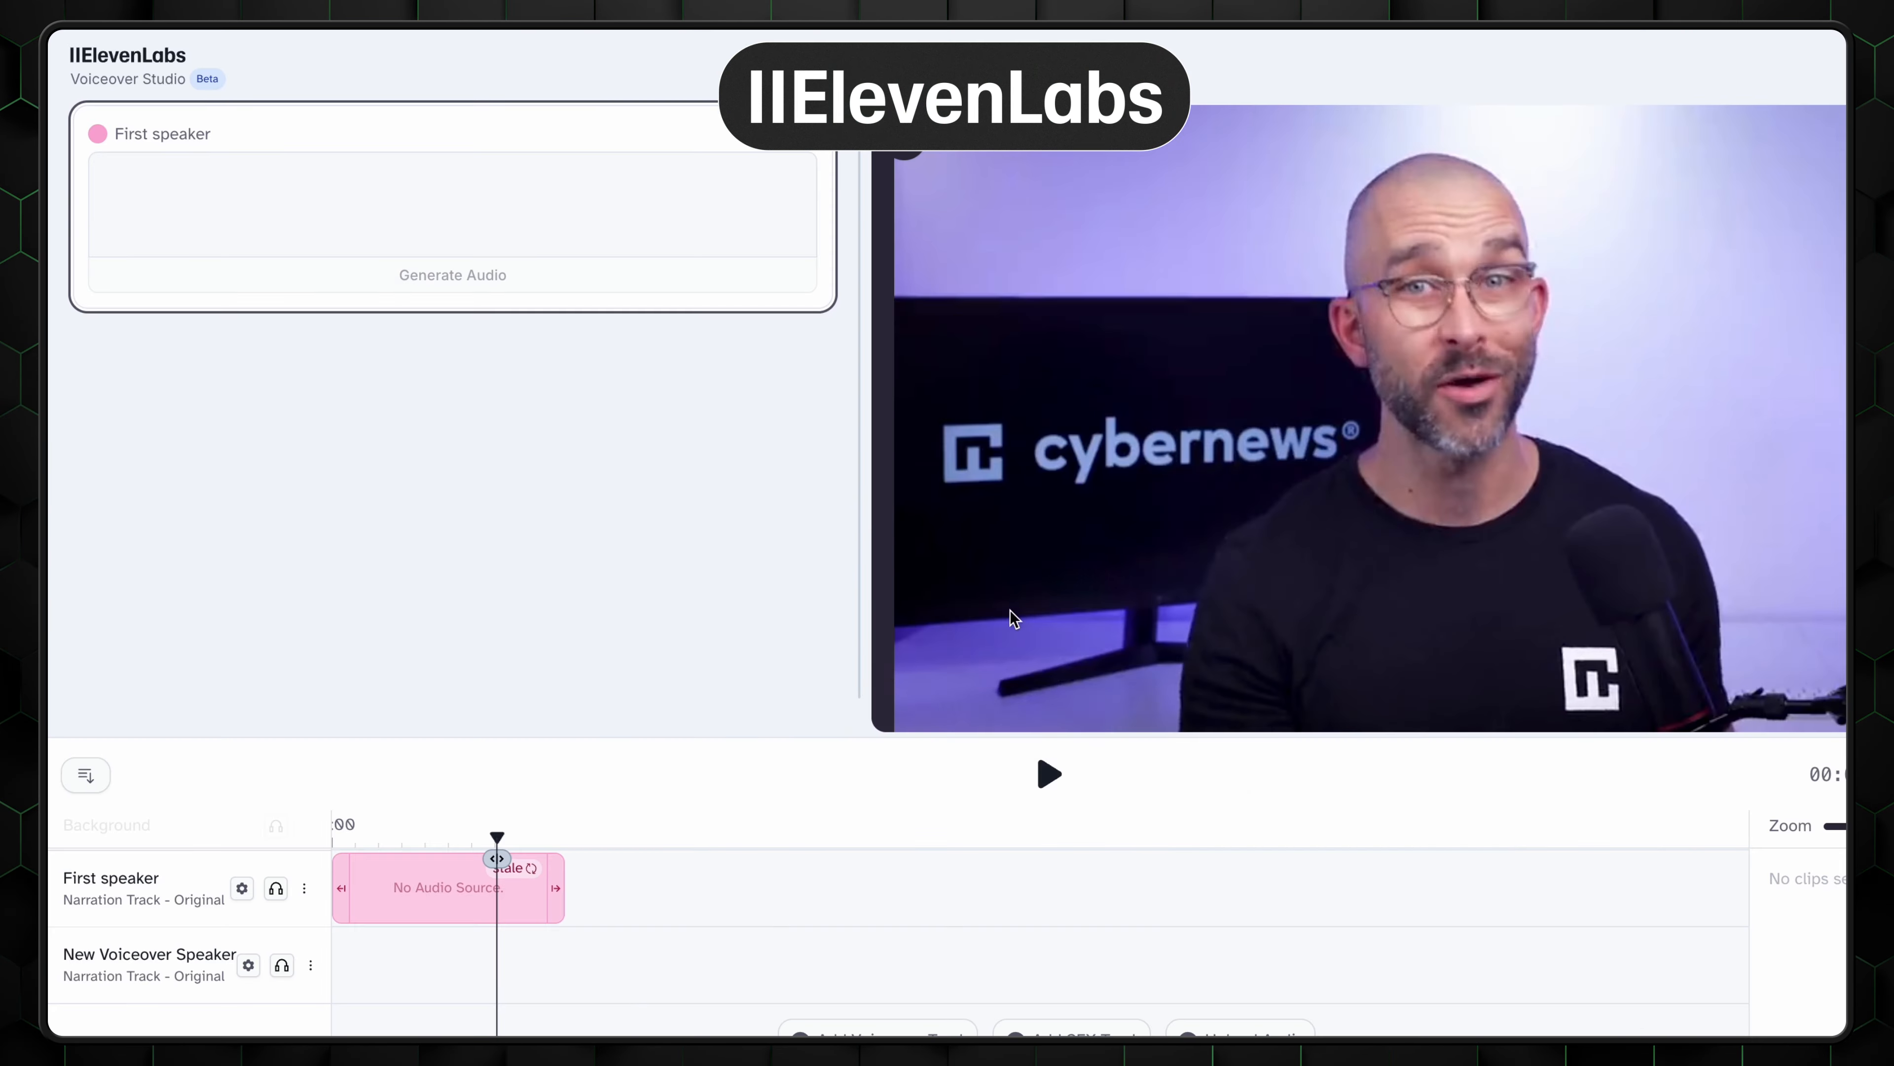
left_click(281, 968)
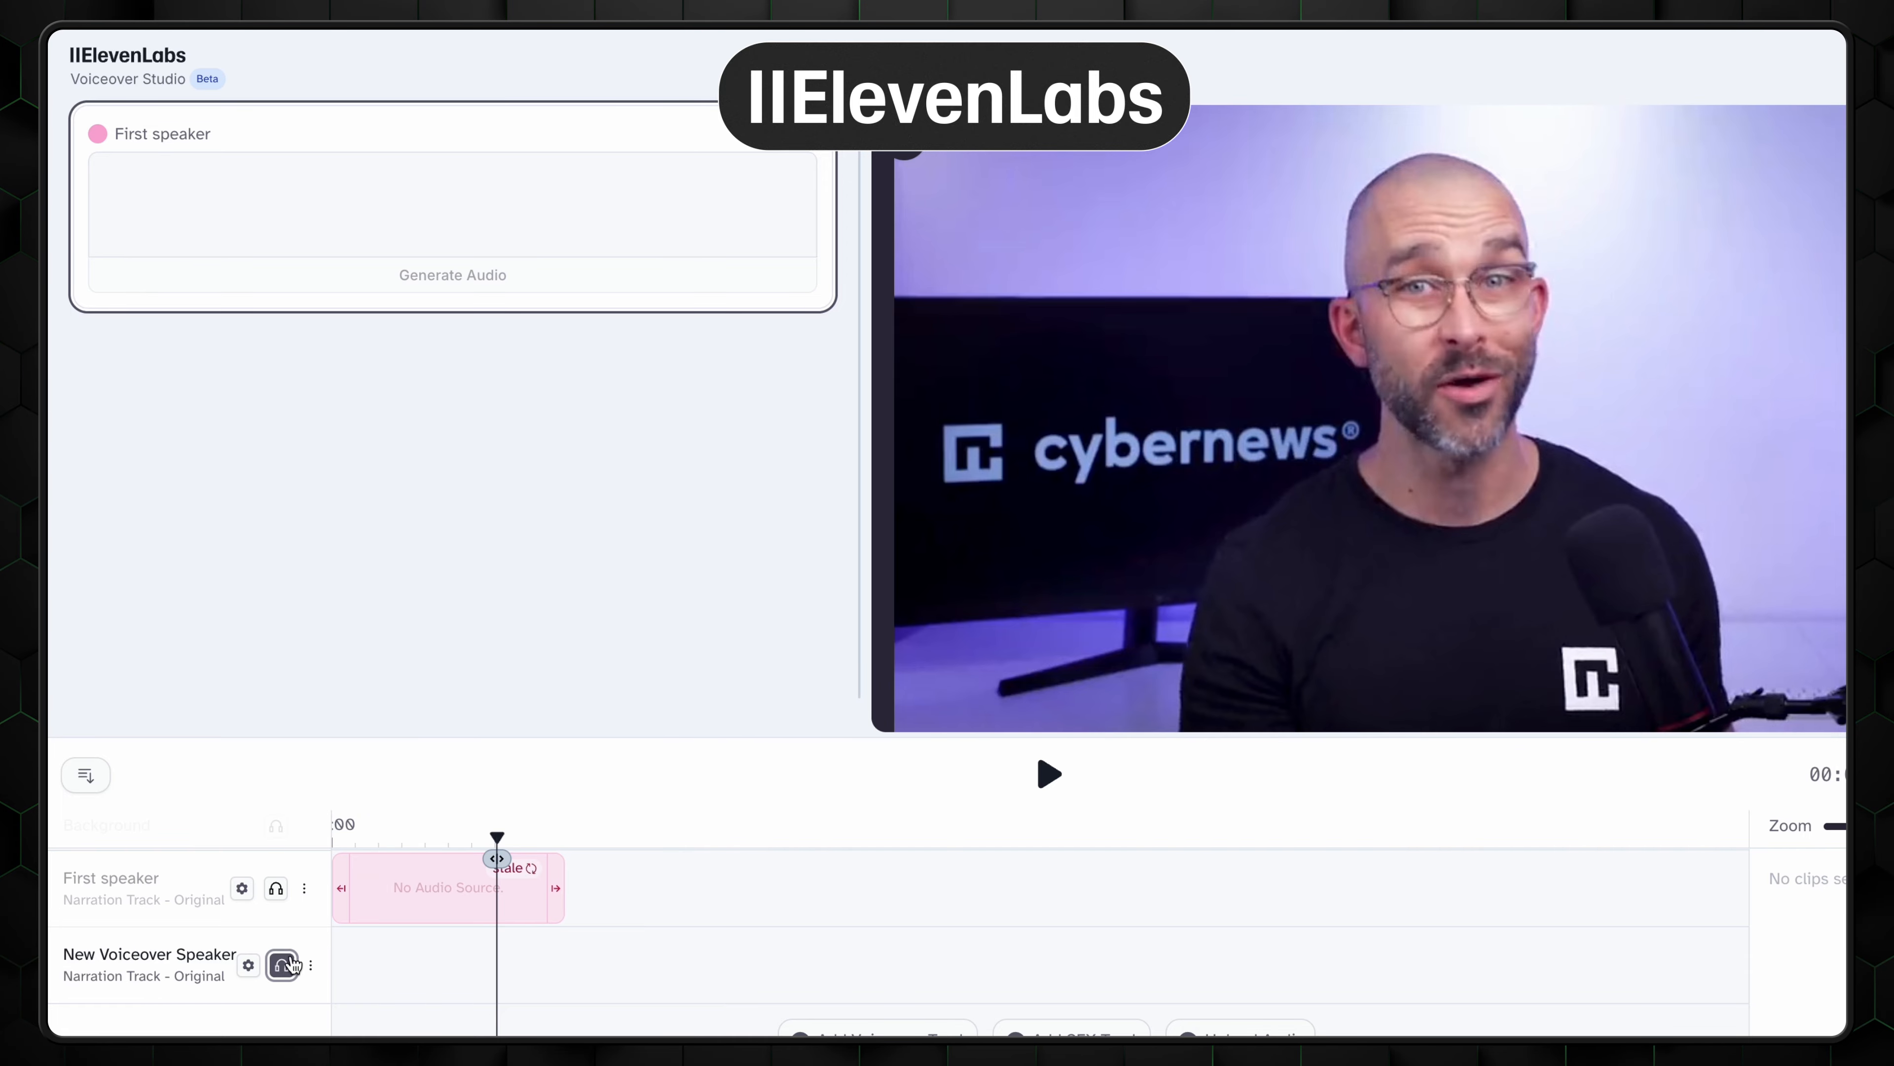
left_click(291, 965)
left_click(389, 984)
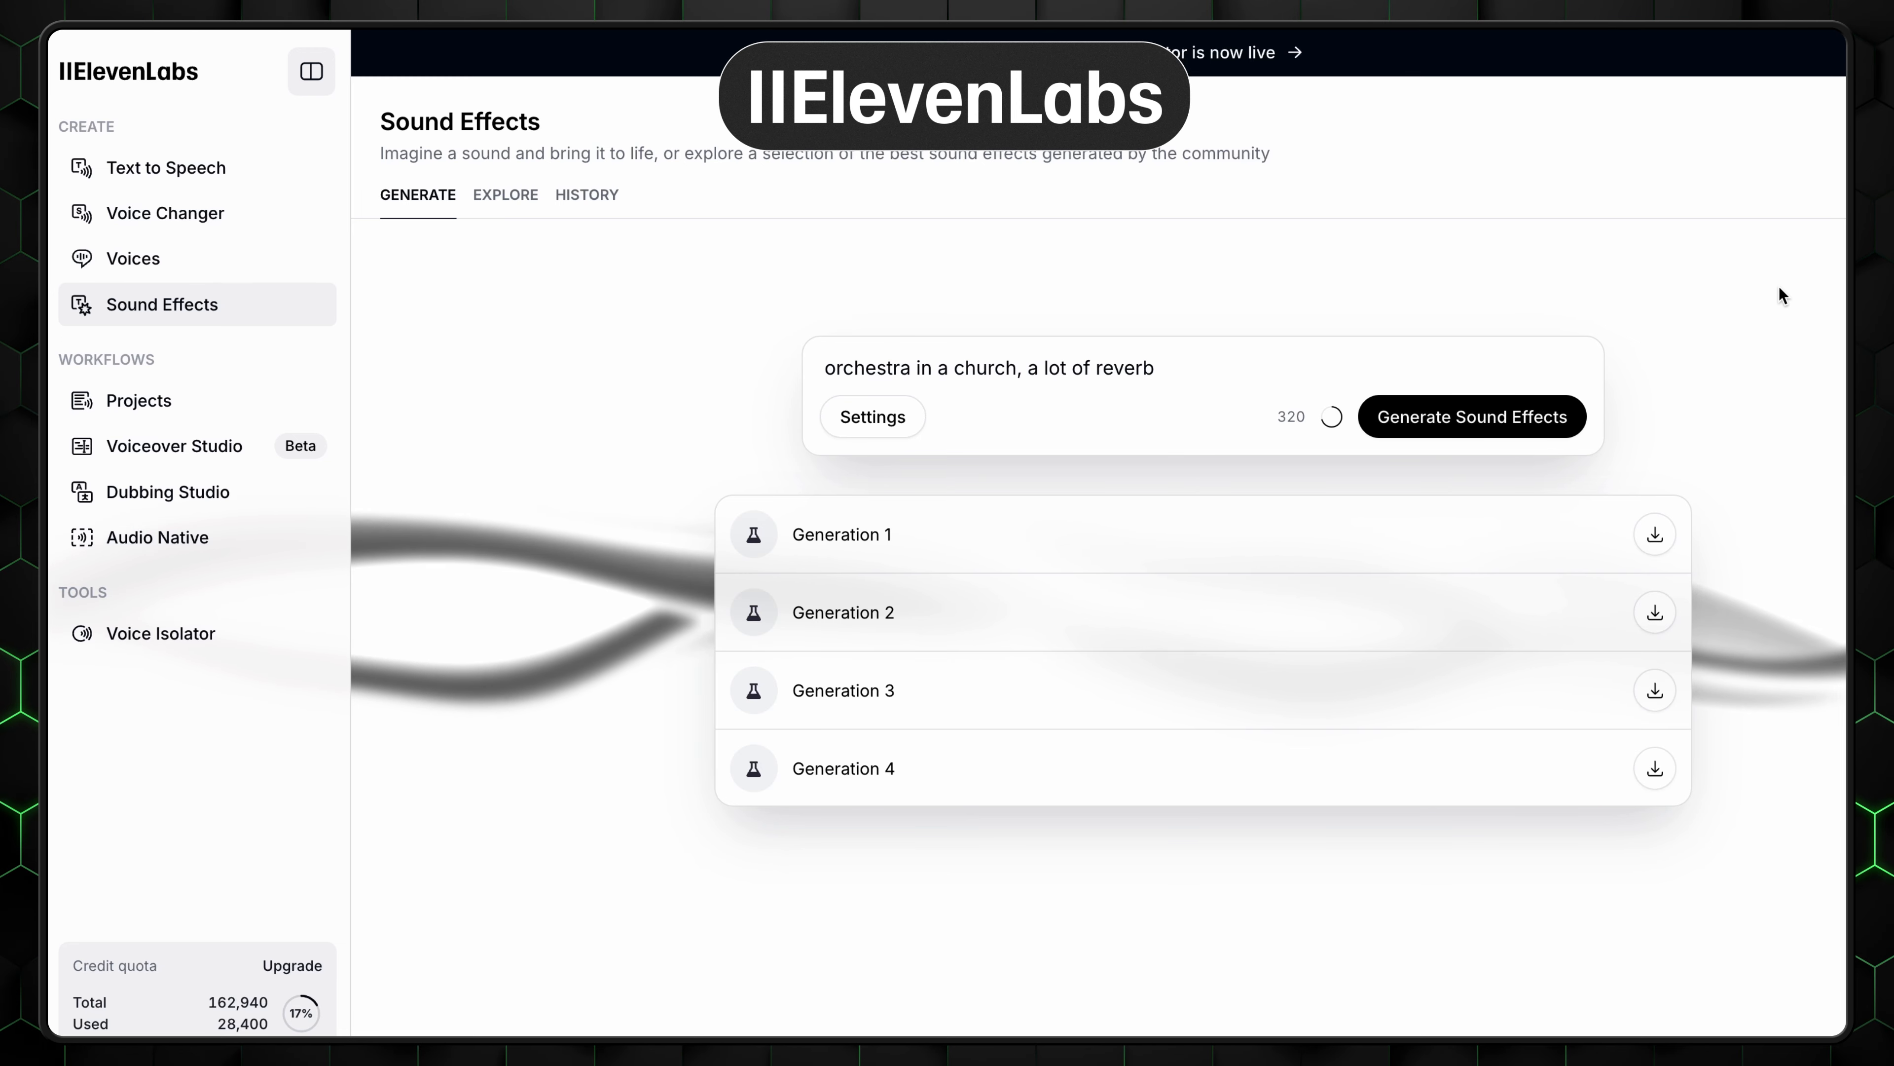
Play the first two generated sound effects for "orchestra in a church, a lot of reverb".
left_click(933, 537)
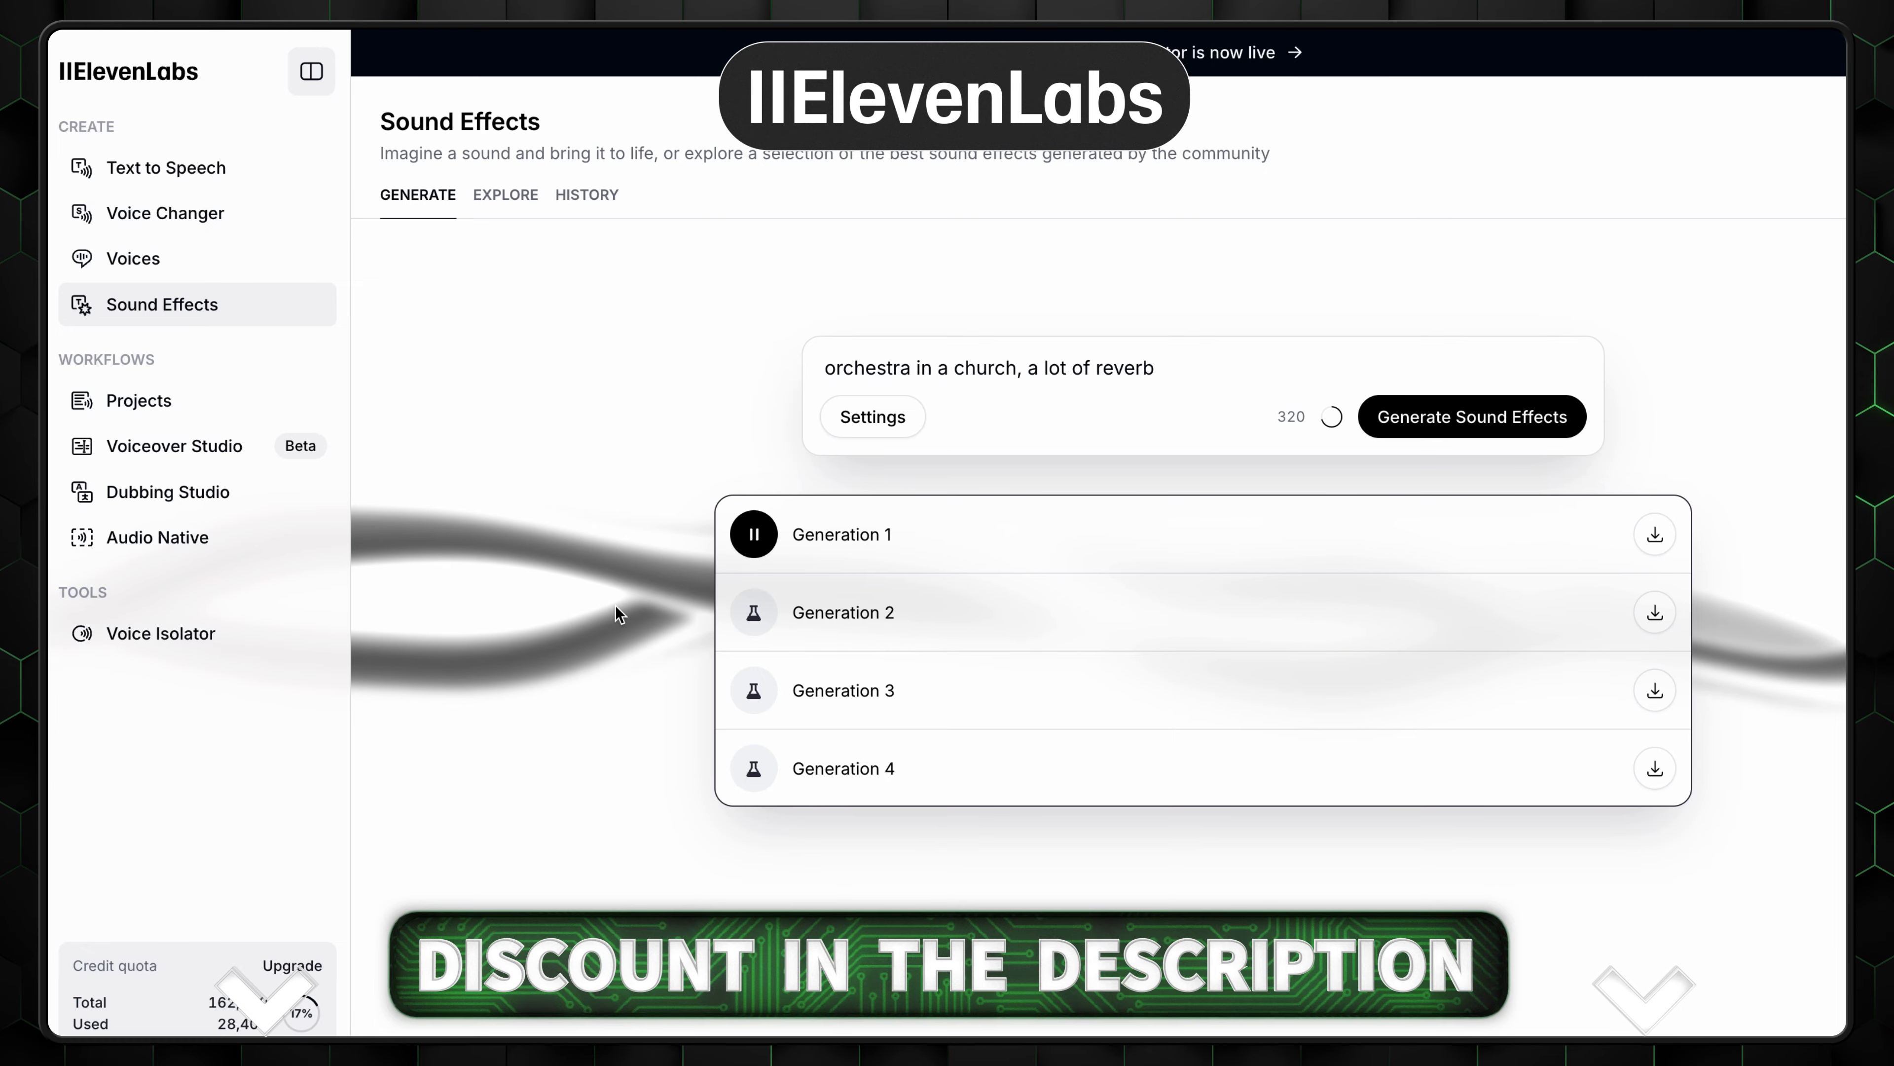
left_click(727, 613)
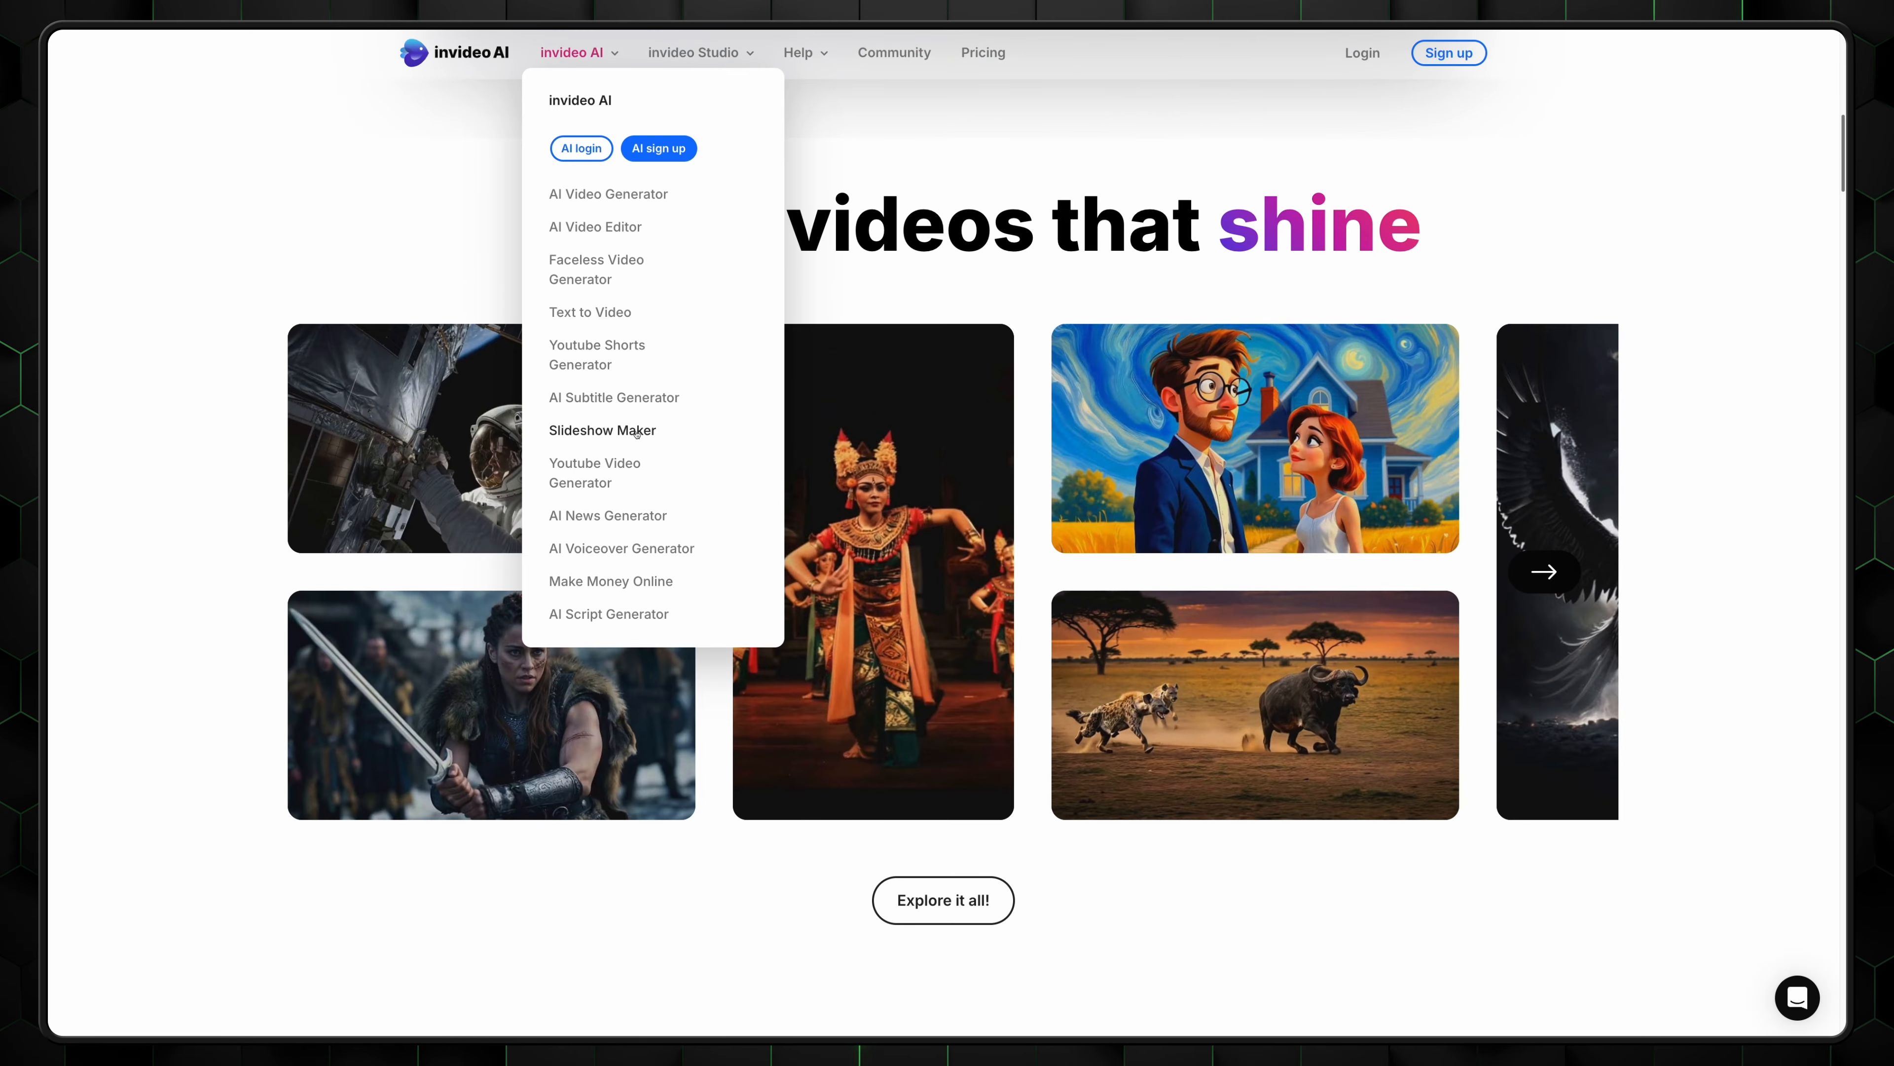
Open invideo AI's Slideshow Maker page and the Narrator options for the first line of the video script.
left_click(636, 431)
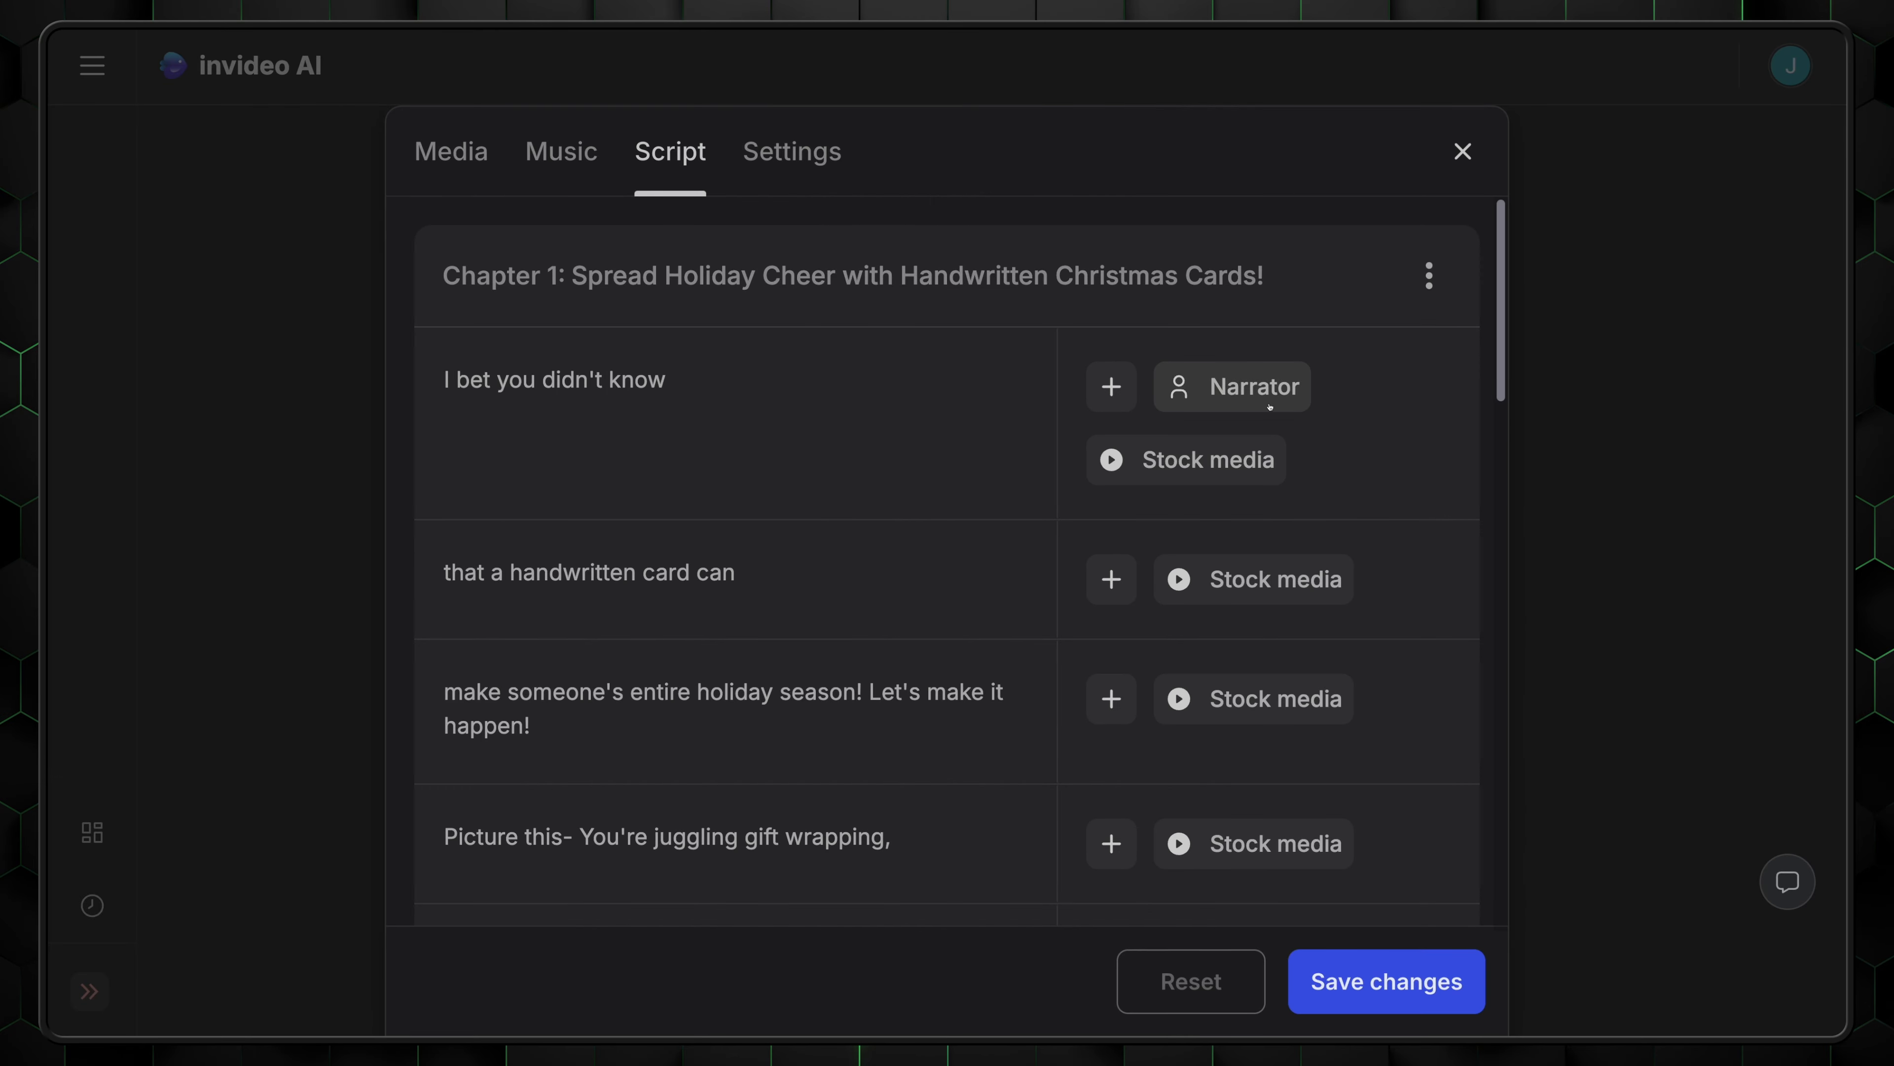
left_click(1271, 407)
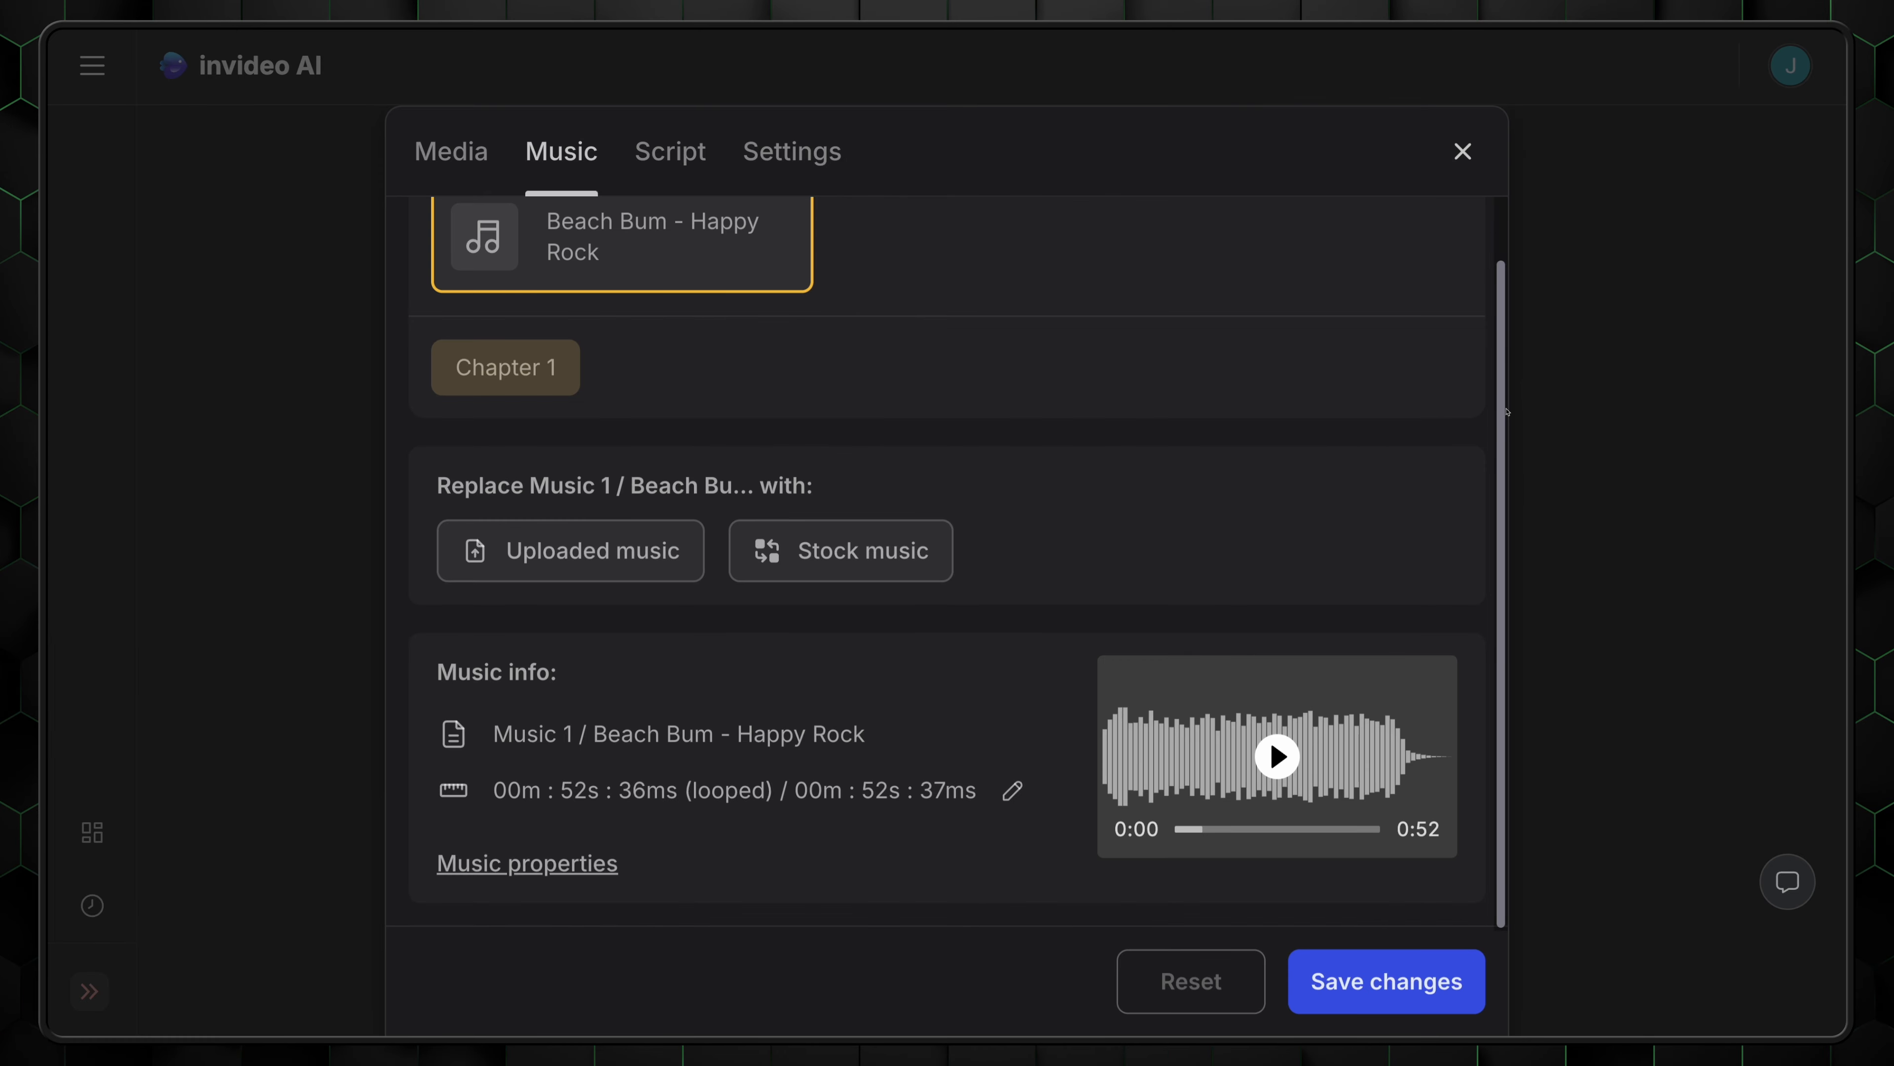
Open the music properties of the Beach Bum - Happy Rock track.
left_click_drag(1507, 411, 1519, 452)
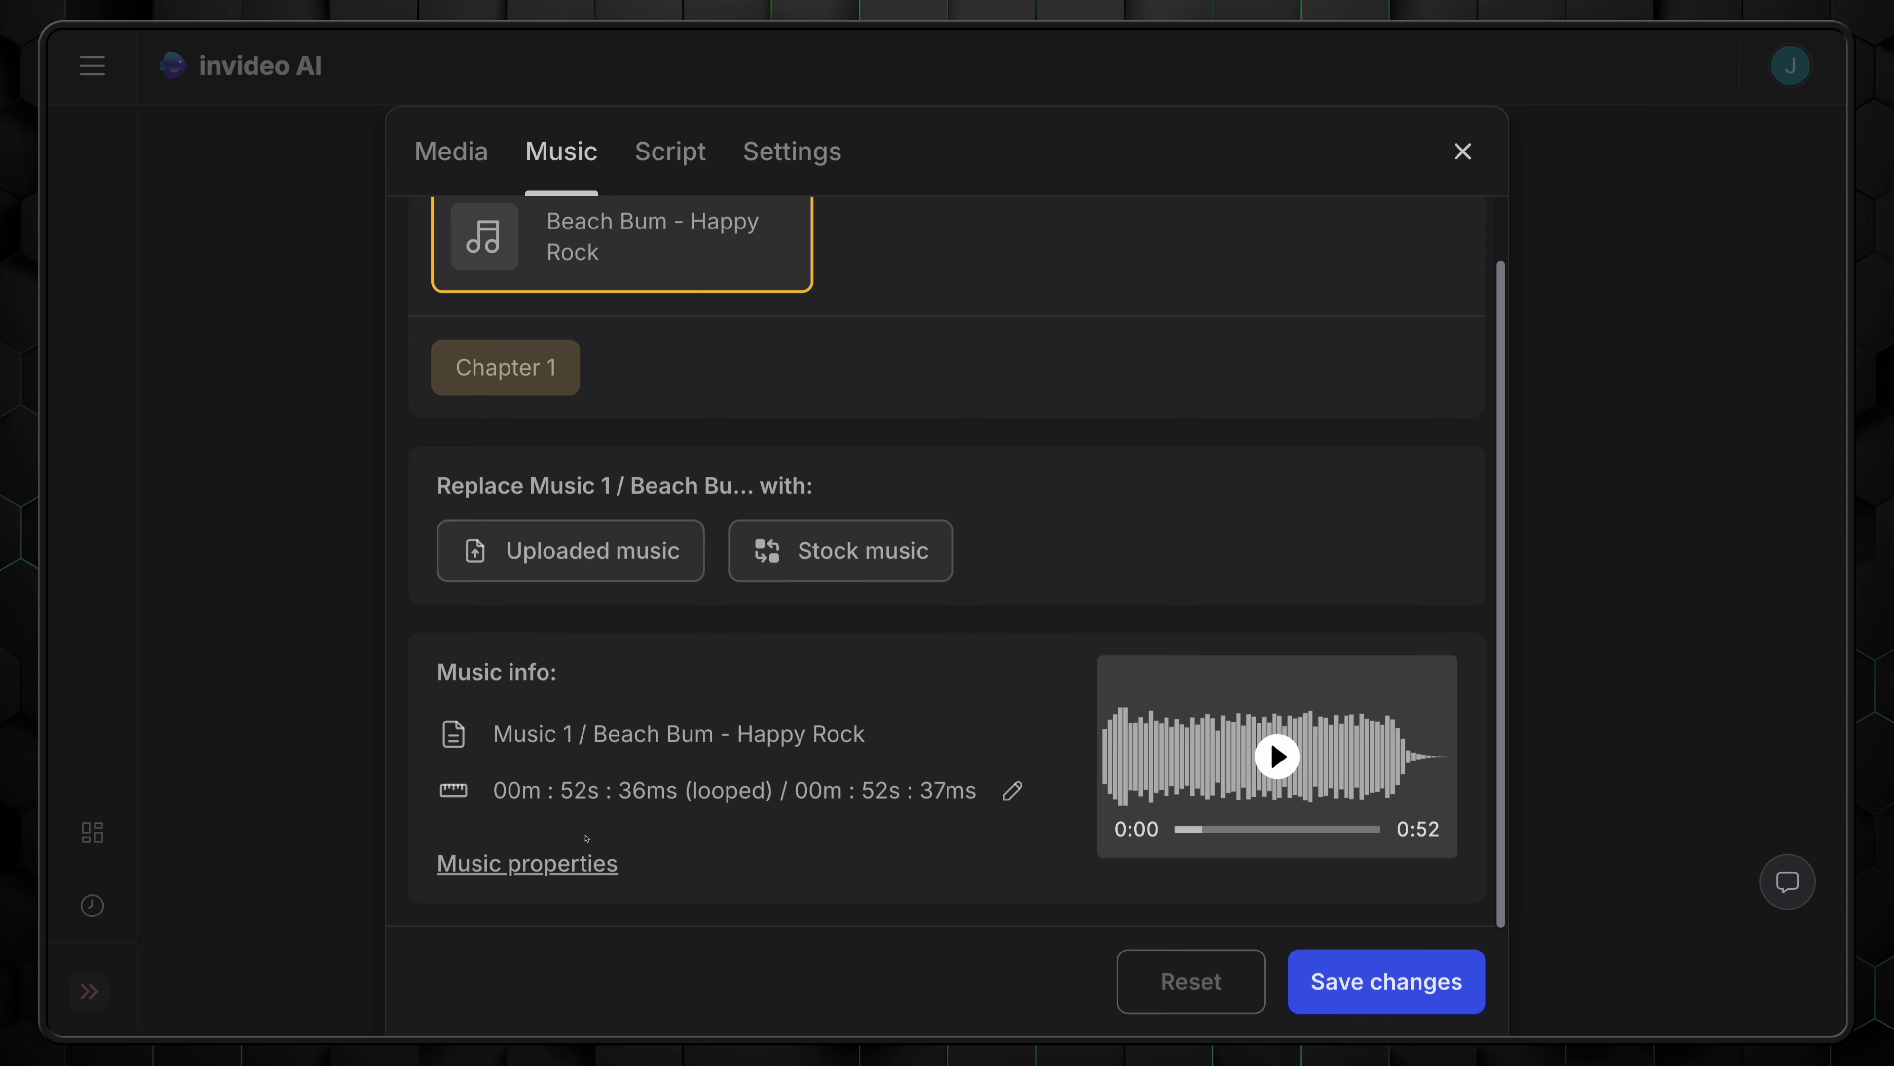
left_click(579, 864)
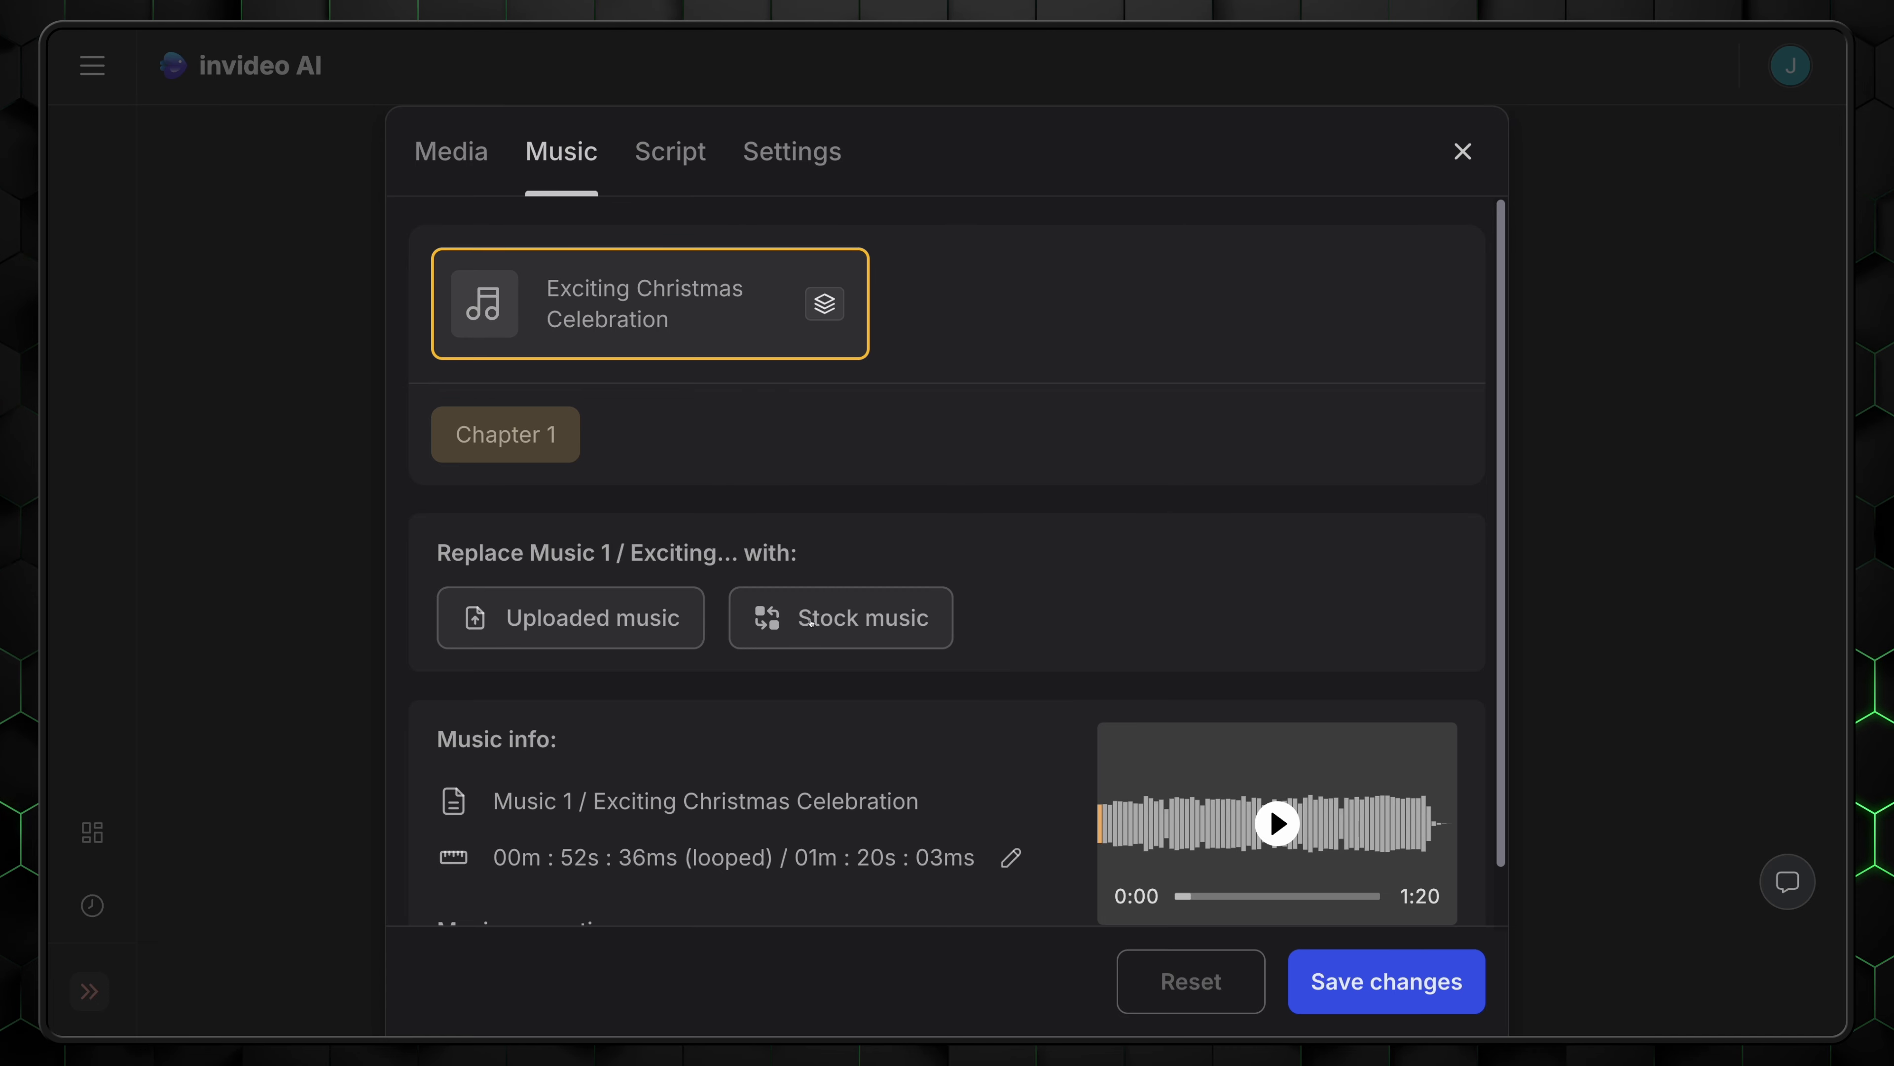
Browse the stock music for a replacement for the Exciting Christmas Celebration track.
left_click(791, 622)
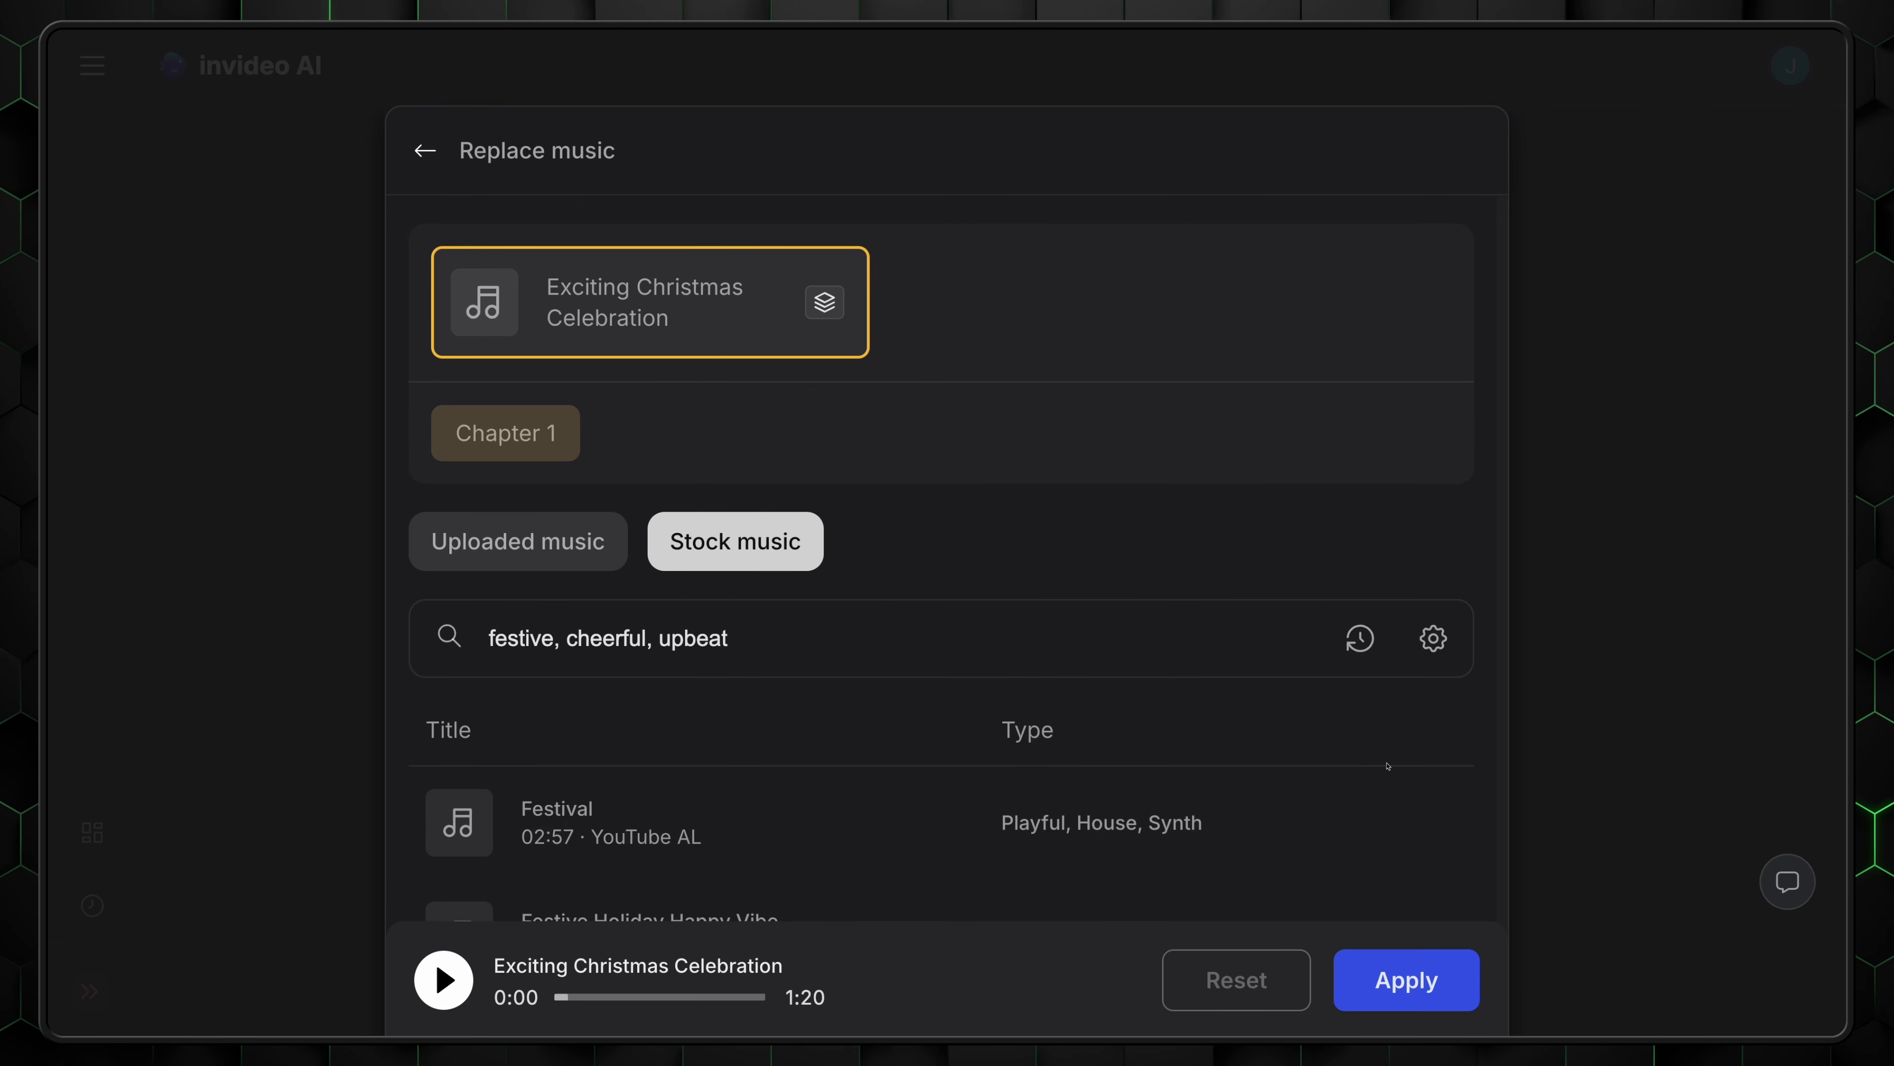
scroll(1388, 766, "down", 10)
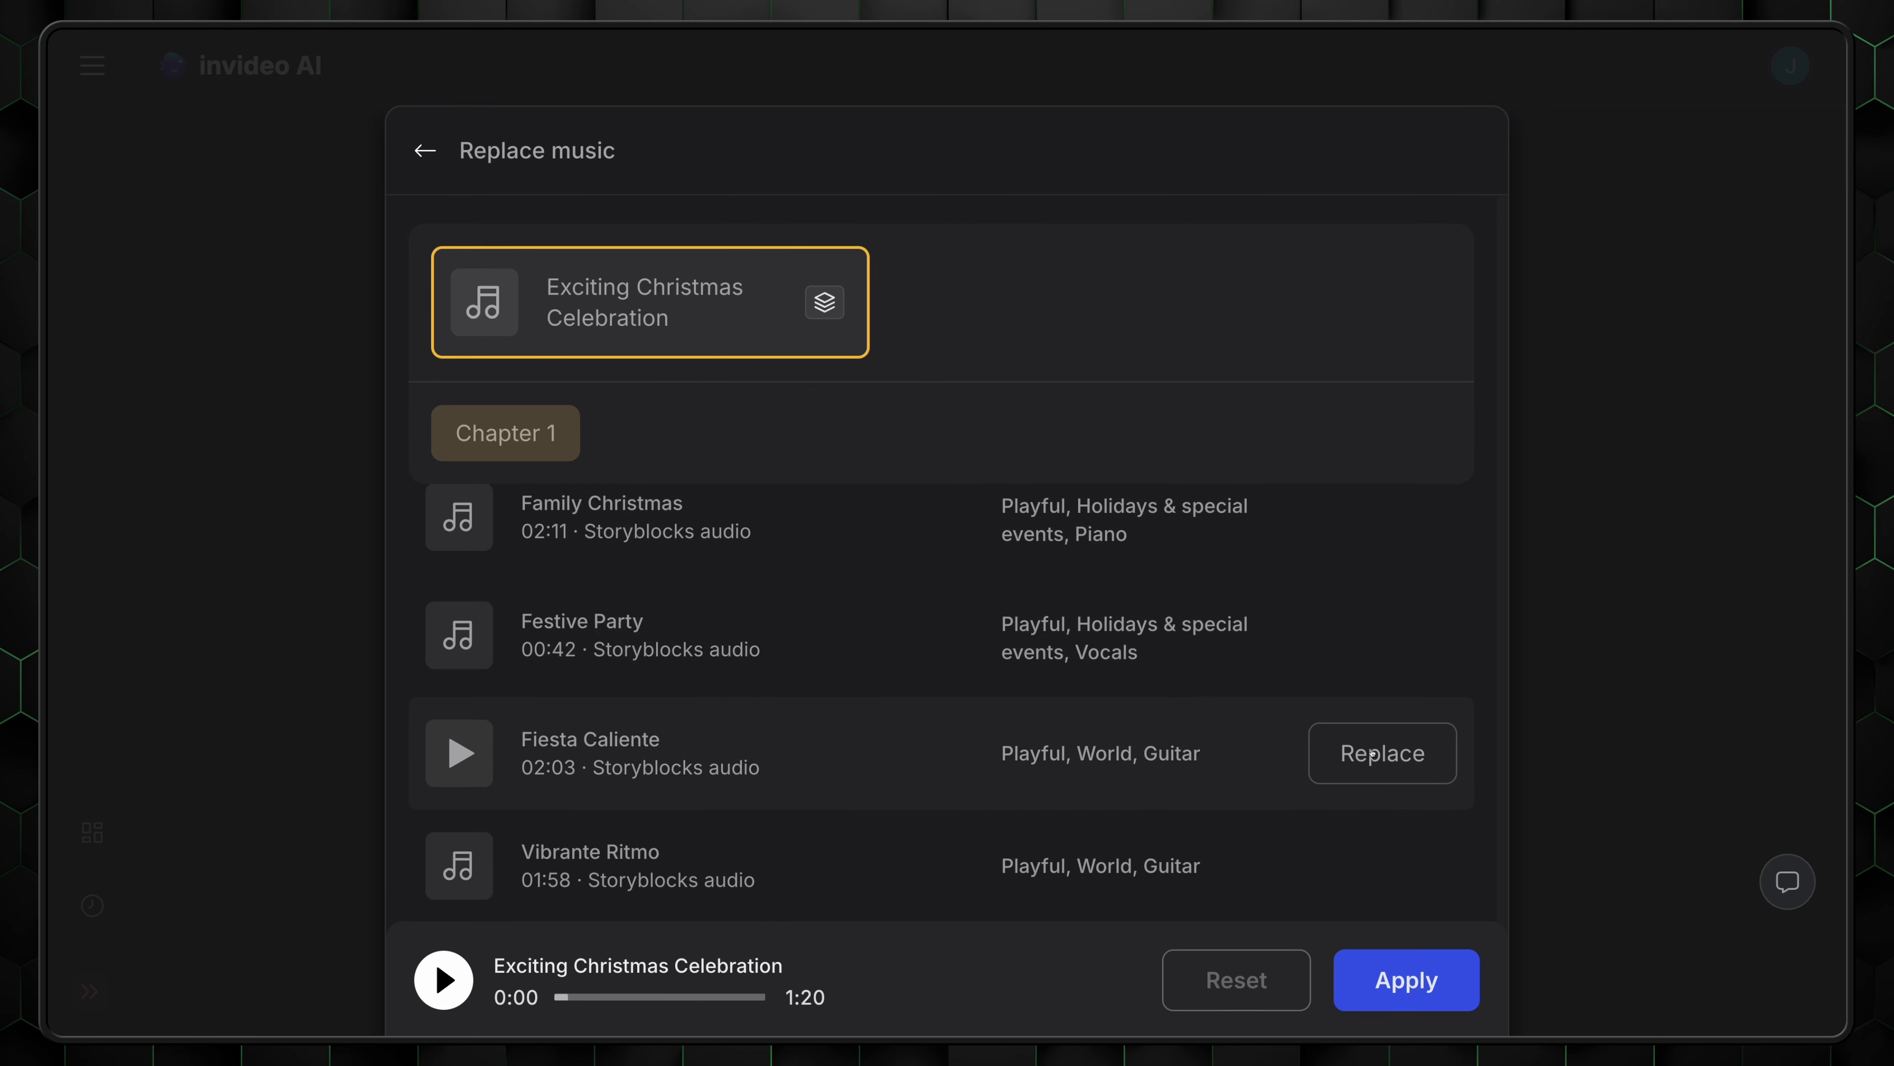
scroll(1372, 754, "down", 8)
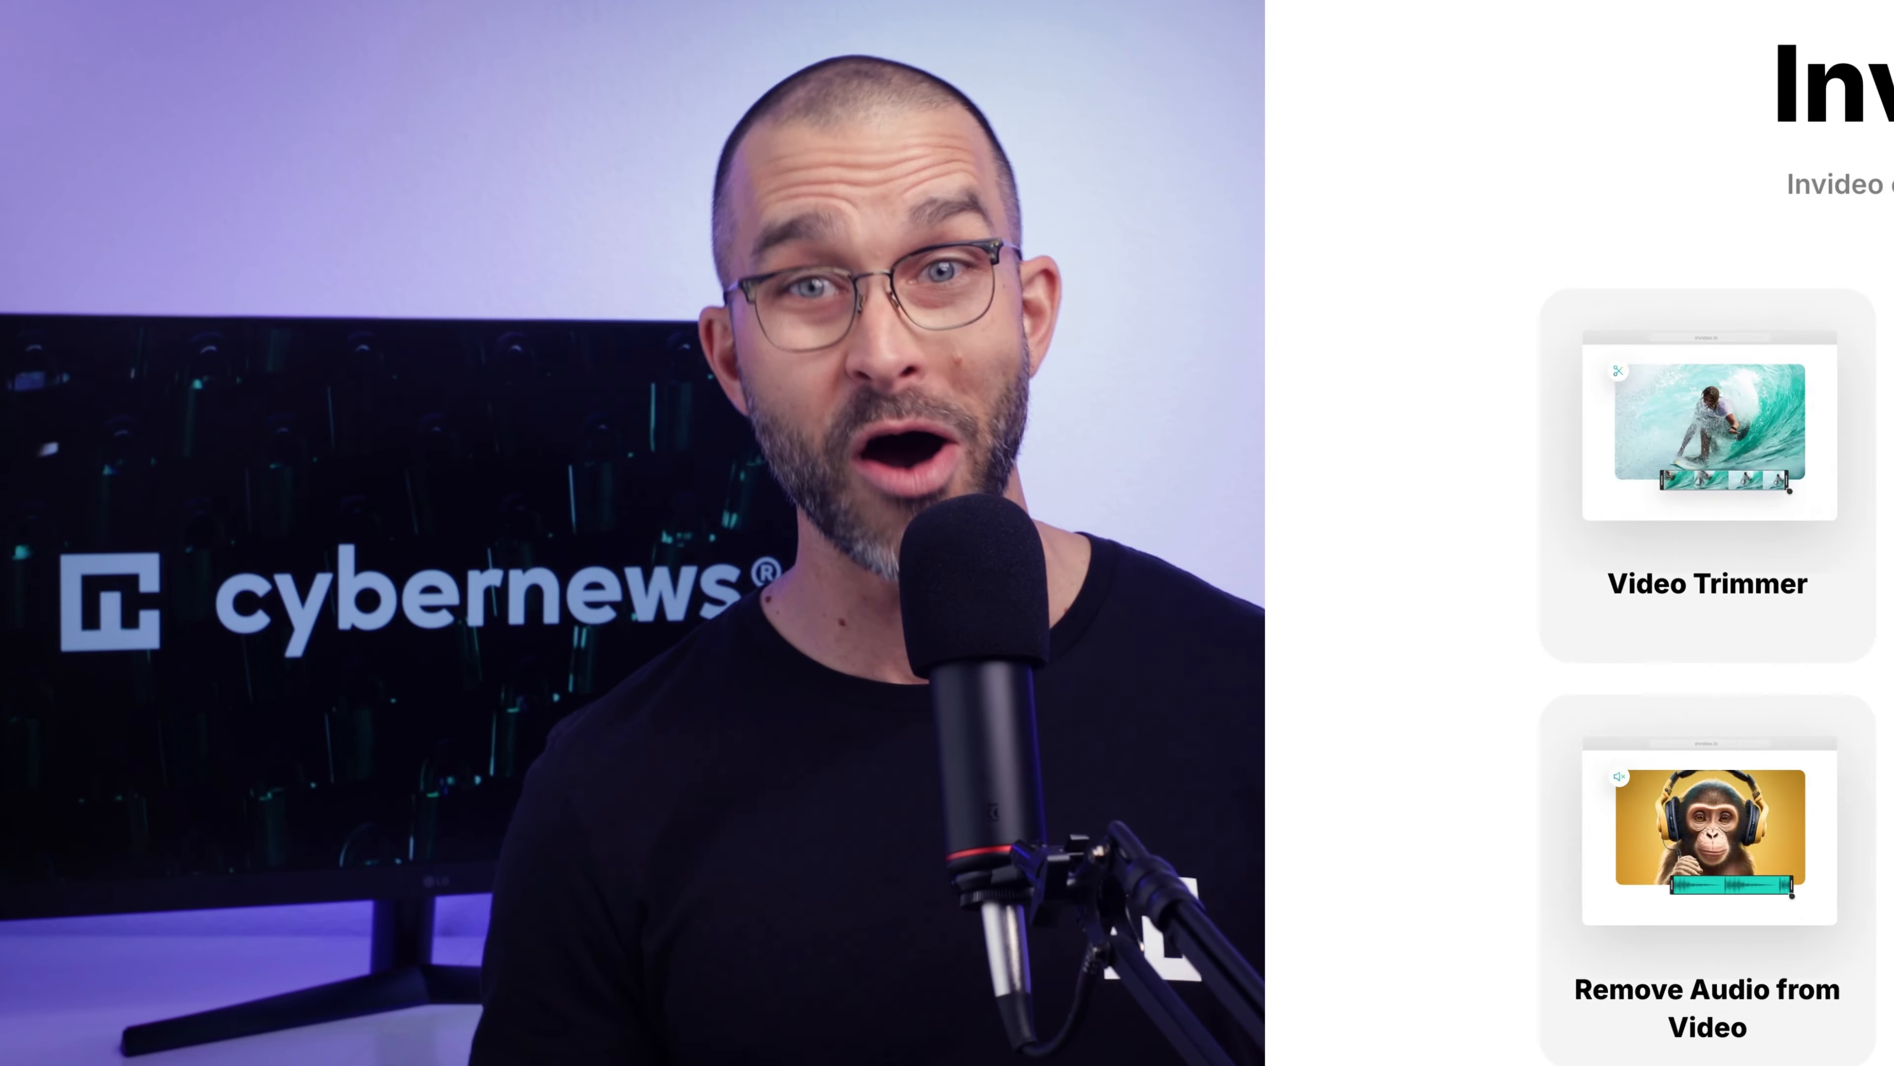
Look through Invideo's collection of online video and audio editing tools.
scroll(947, 532, "down", 8)
scroll(947, 533, "down", 4)
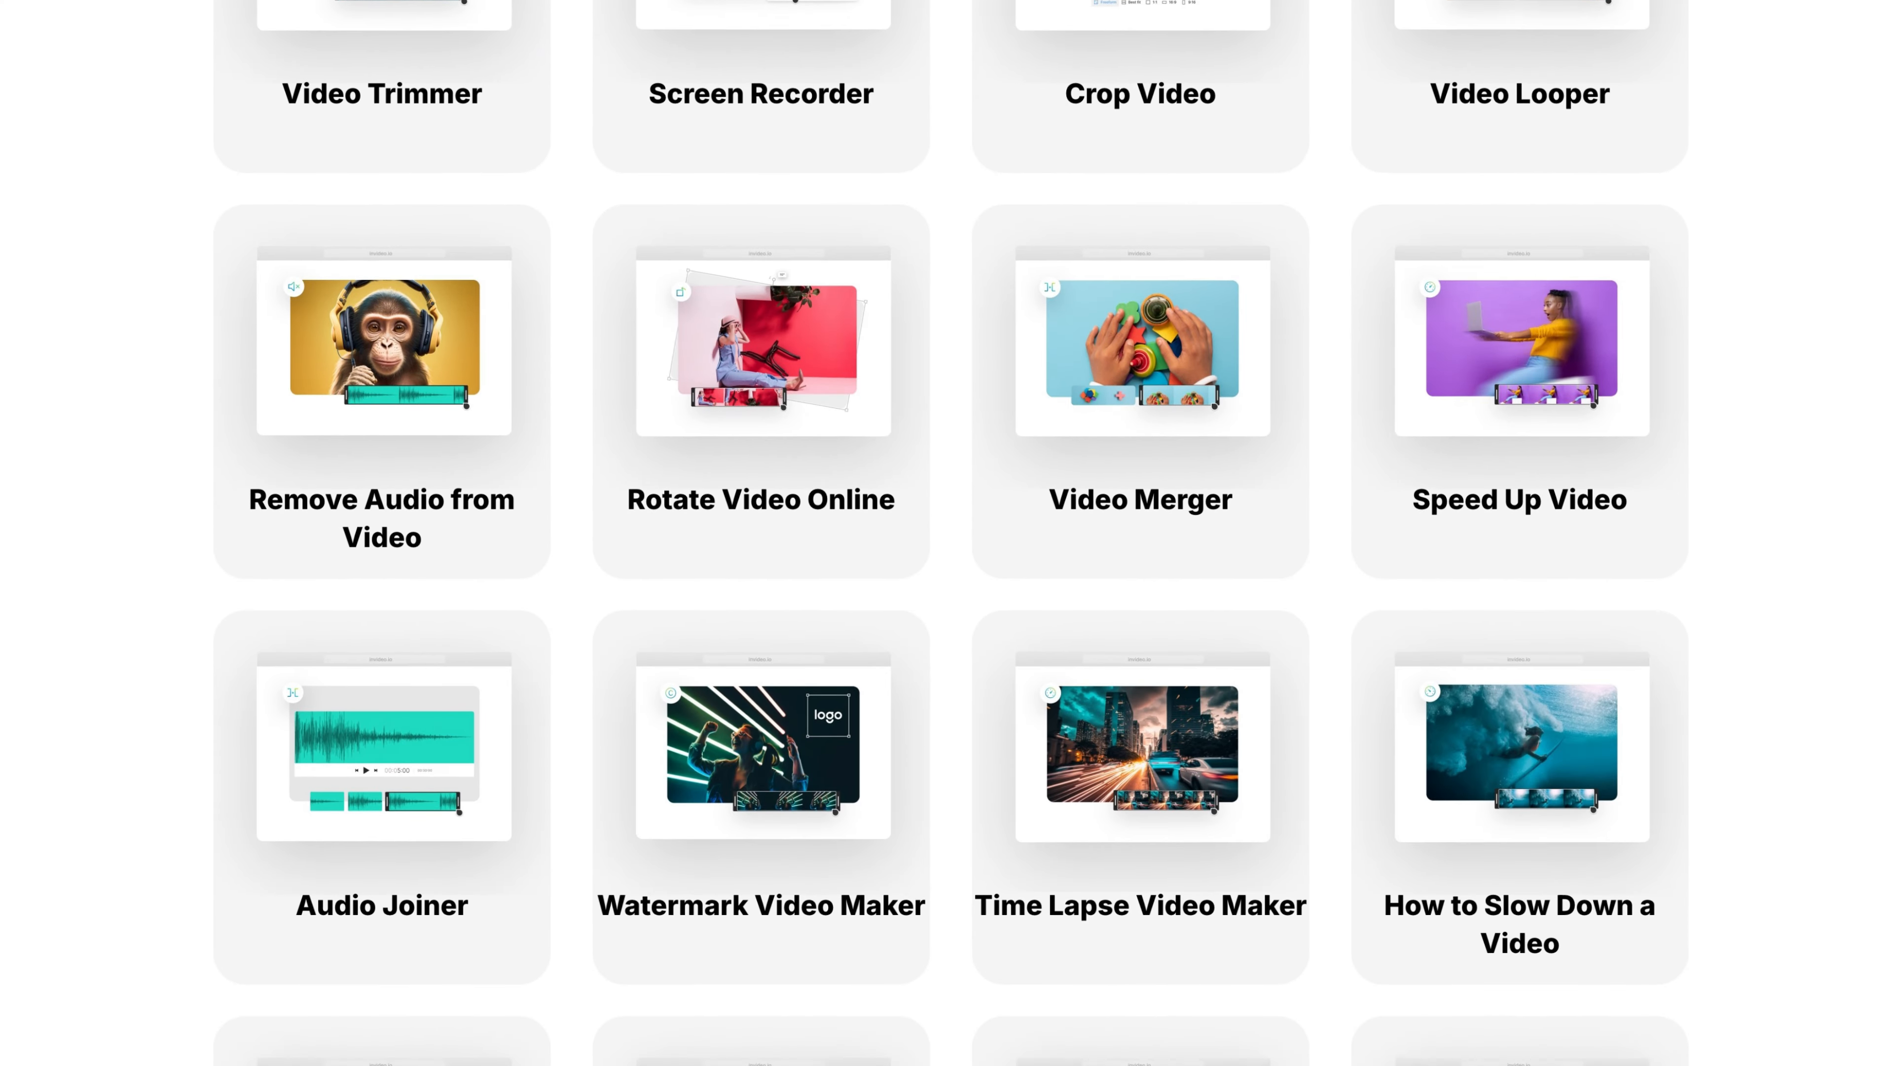